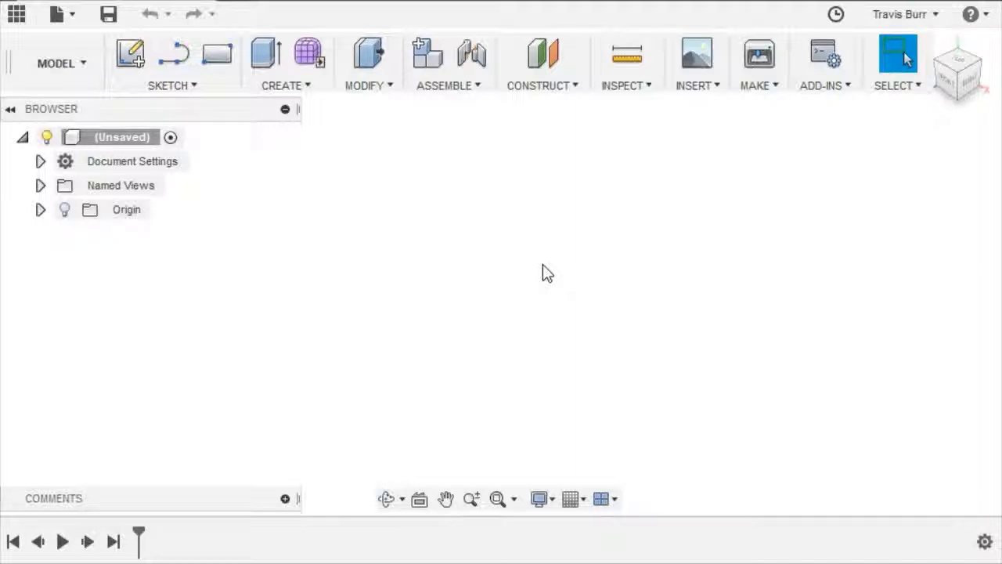
Step: Start a new sketch on the vertical front plane
left_click(130, 52)
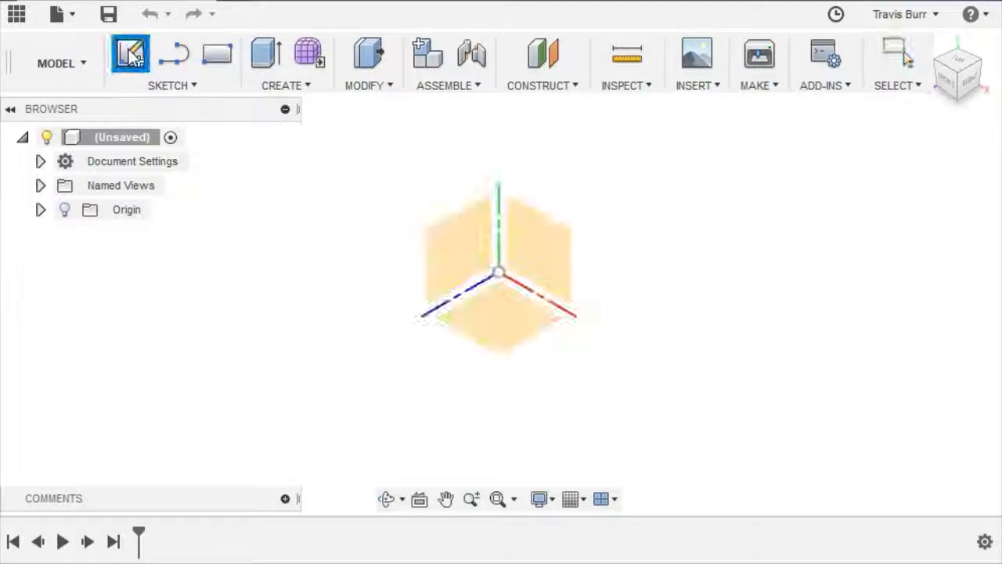
left_click(504, 289)
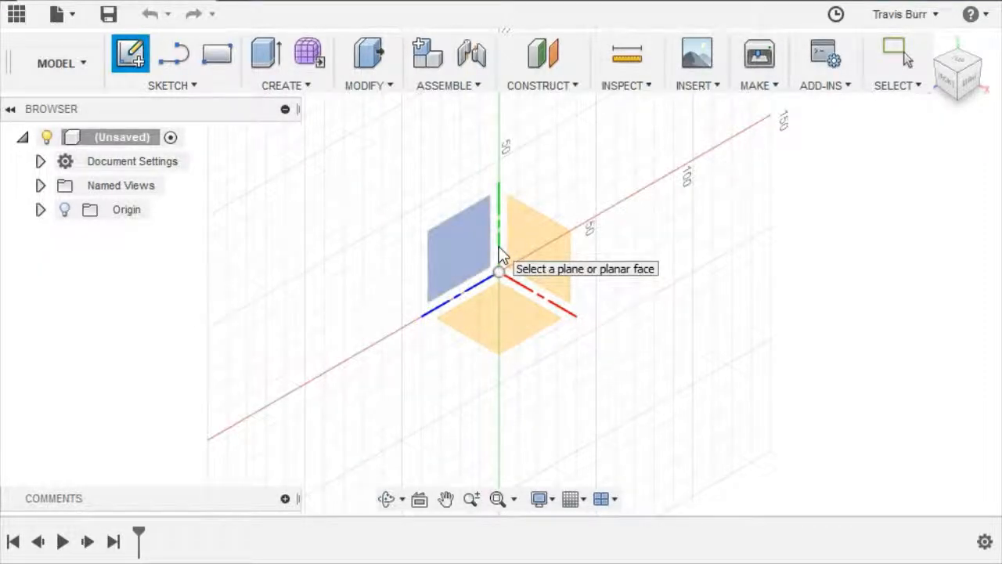
left_click(459, 306)
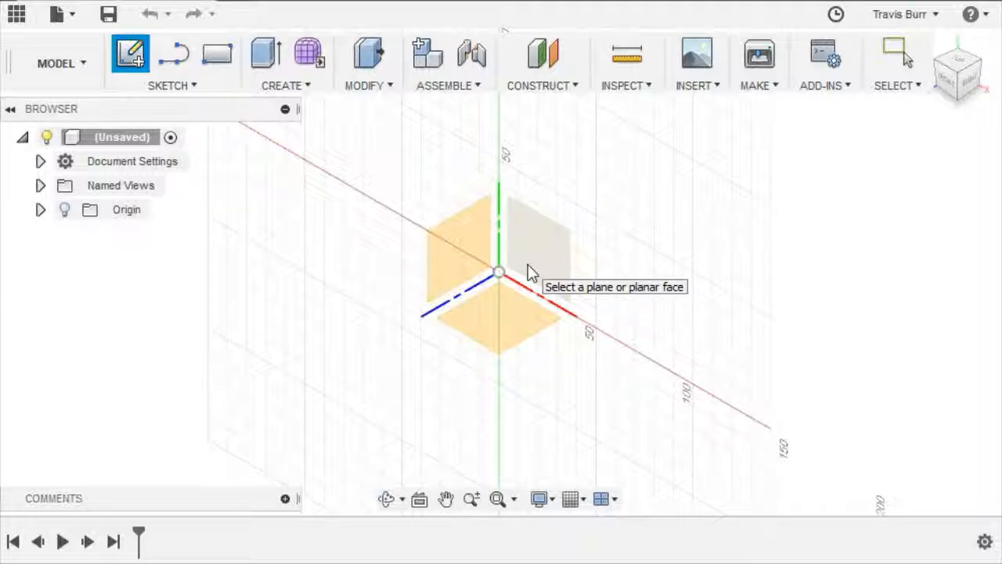
left_click(528, 271)
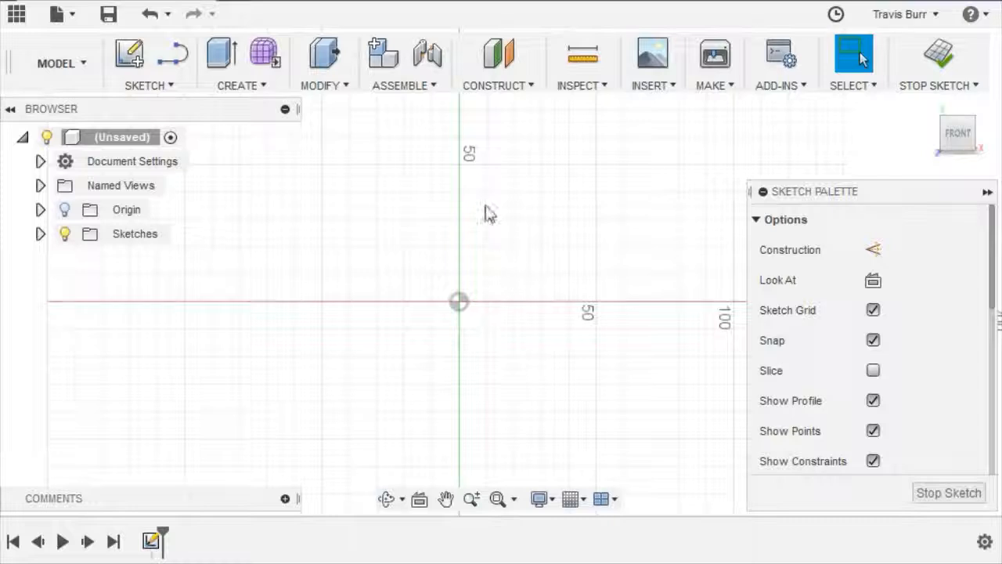
Step: Draw a two-point rectangle from the origin, 250 mm high and 180 mm wide
left_click(151, 88)
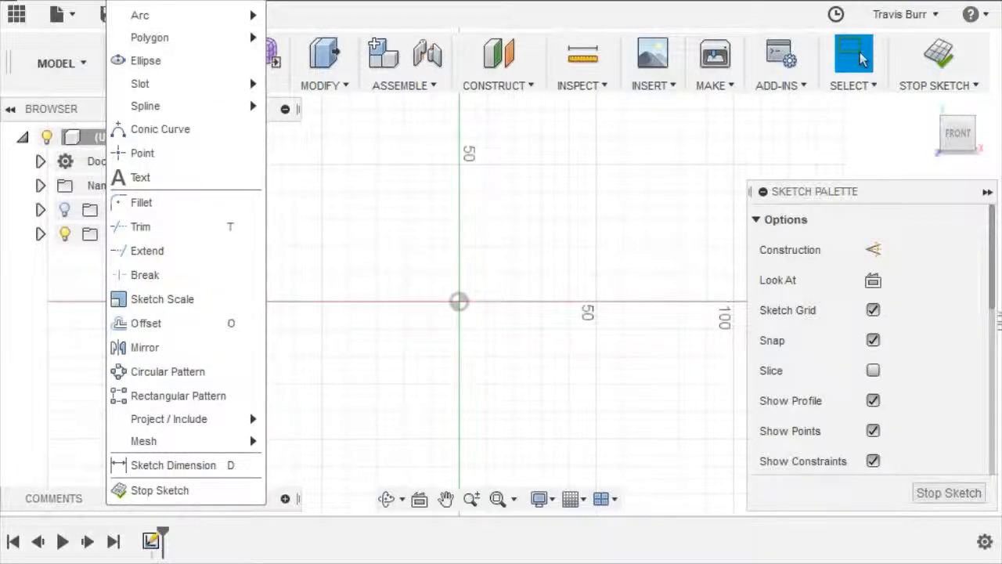
mouse_move(151, 0)
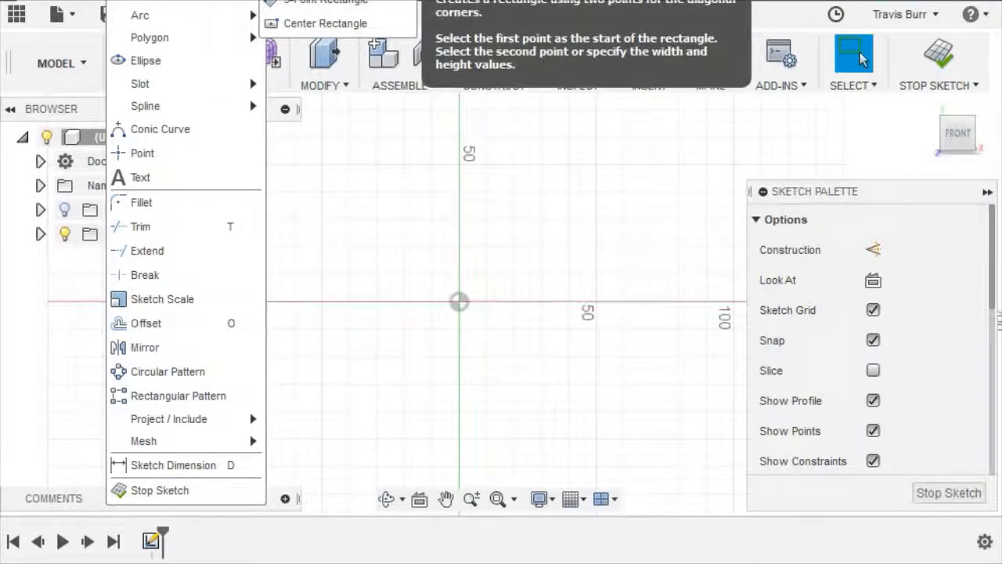
left_click(324, 0)
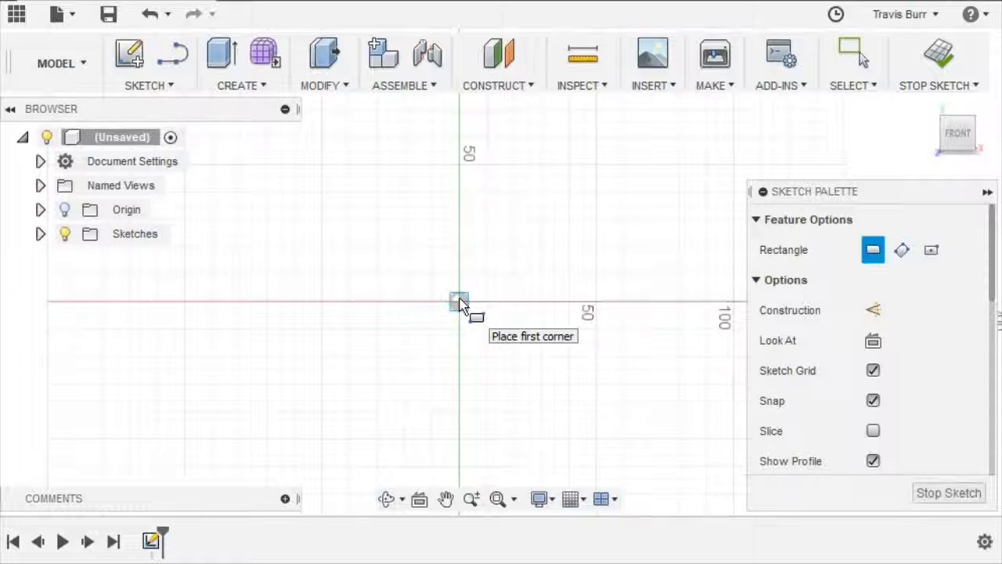
left_click(459, 302)
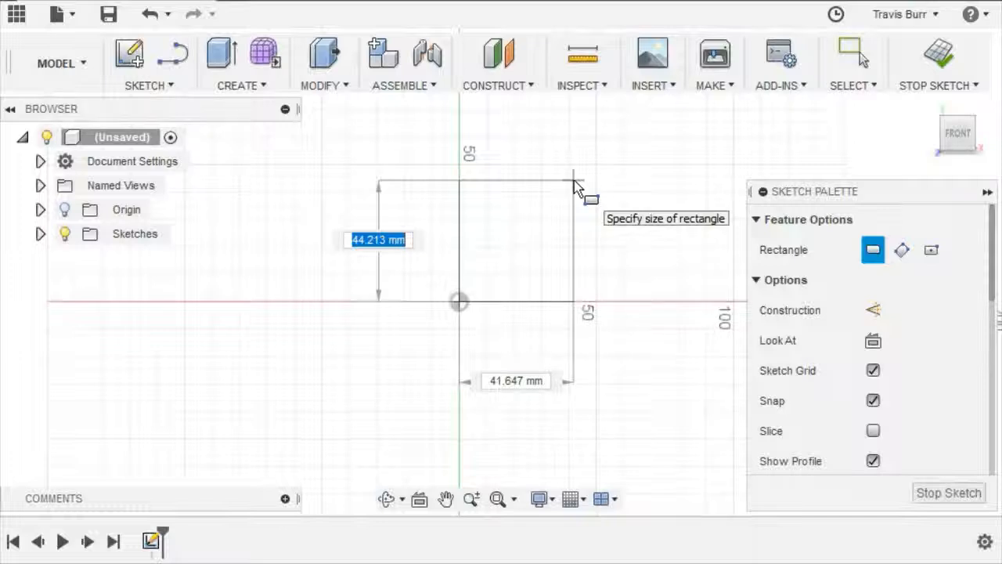
type("250")
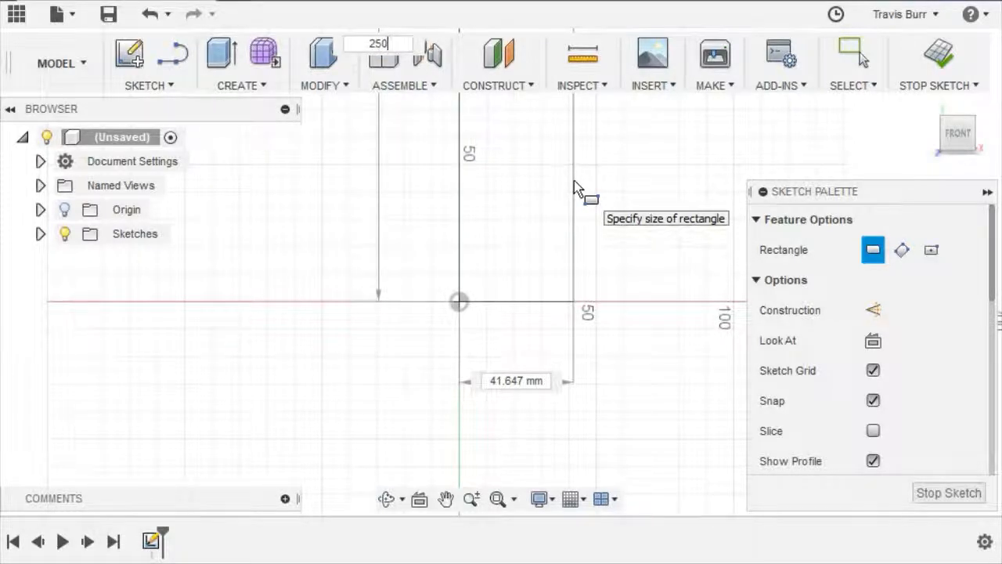
key("Tab")
type("1")
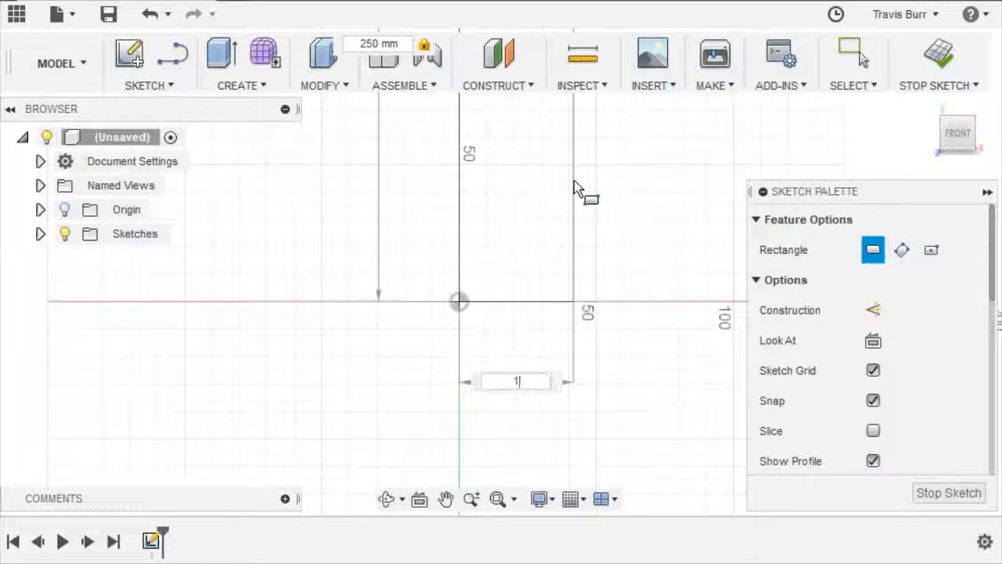
type("80")
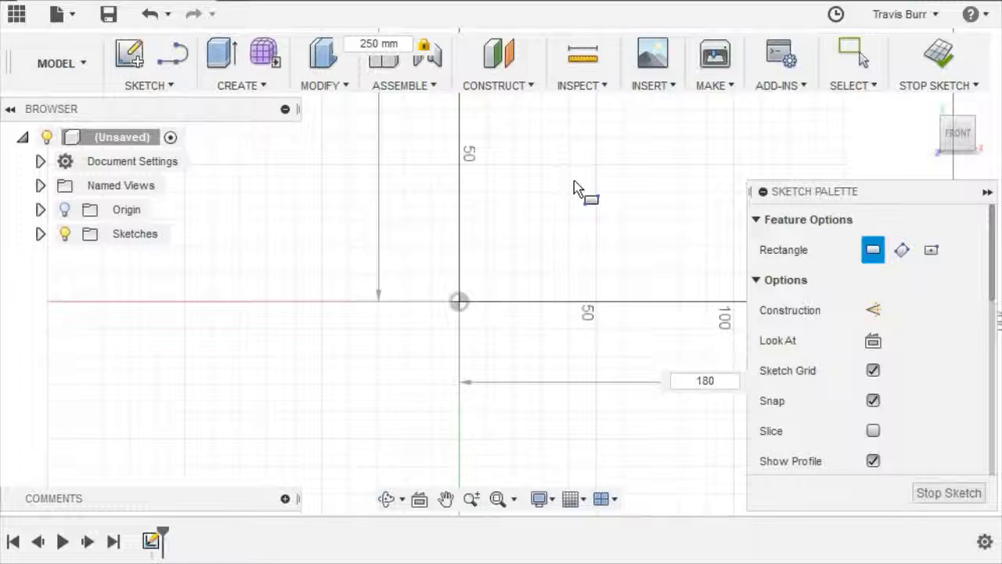
key("Return")
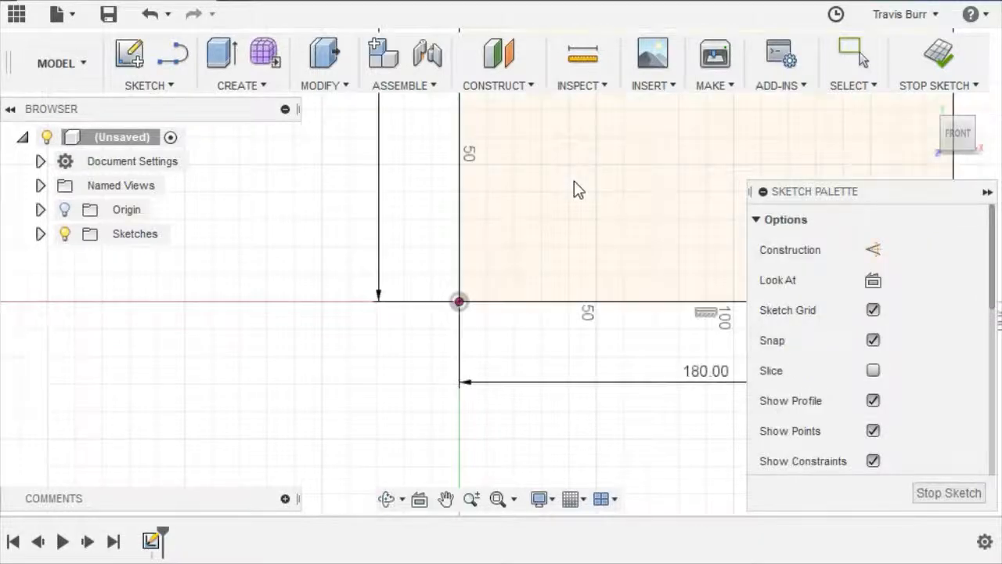
Step: Sketch a horizontal ellipse just above the rectangle, centred over the midpoint of its upper edge without touching it
scroll(524, 232, "down", 2)
scroll(525, 232, "down", 5)
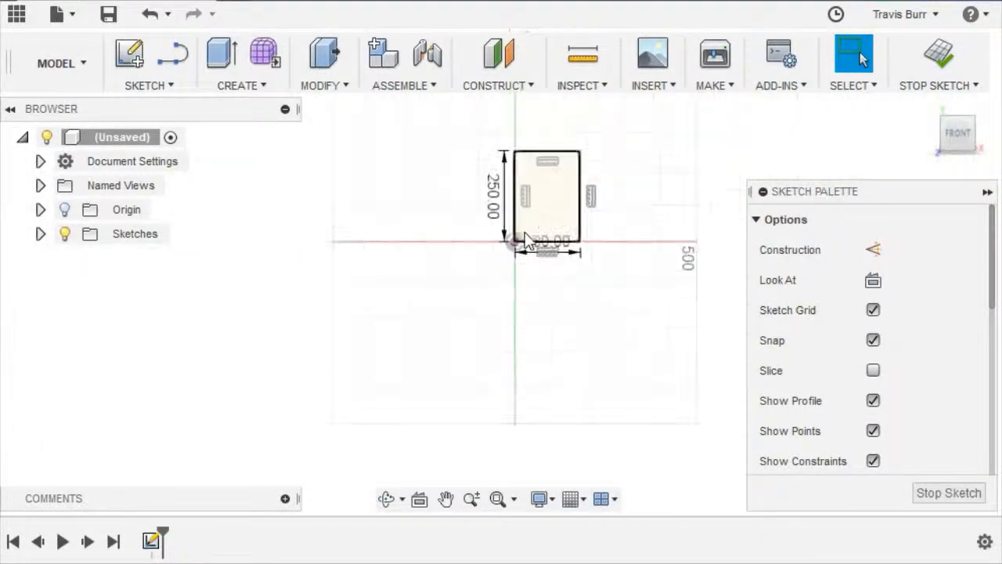
scroll(564, 139, "up", 3)
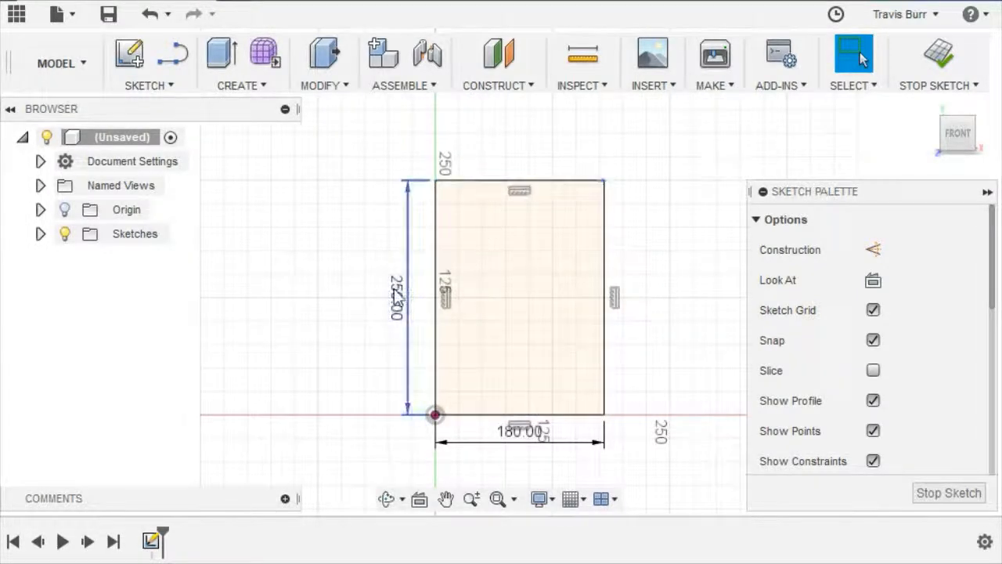
left_click(157, 88)
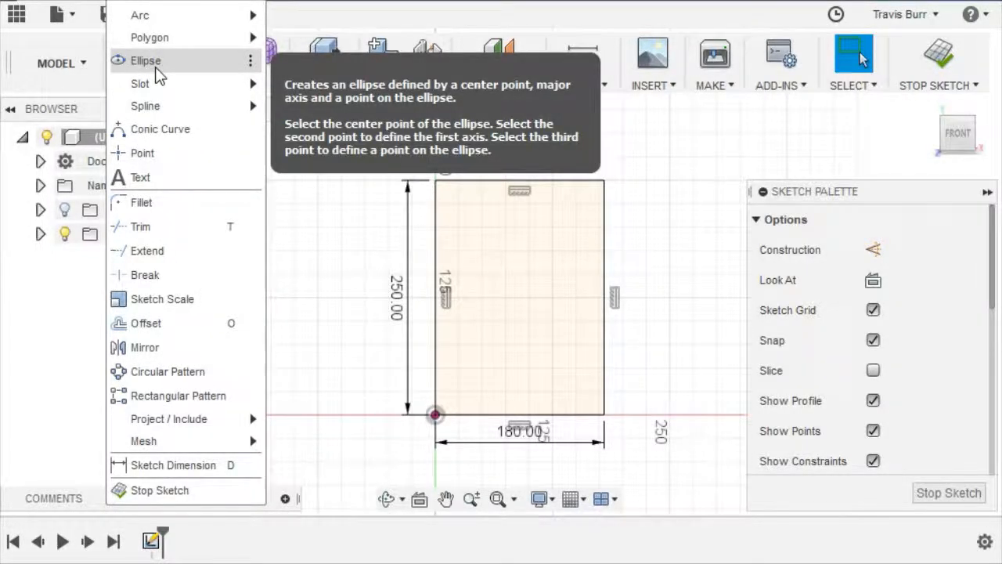
mouse_move(173, 8)
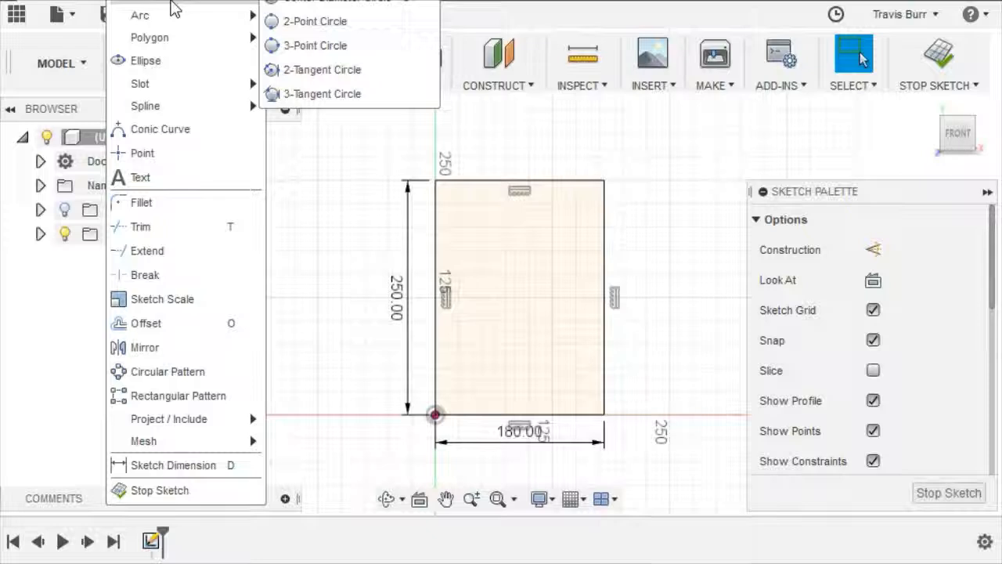
left_click(149, 64)
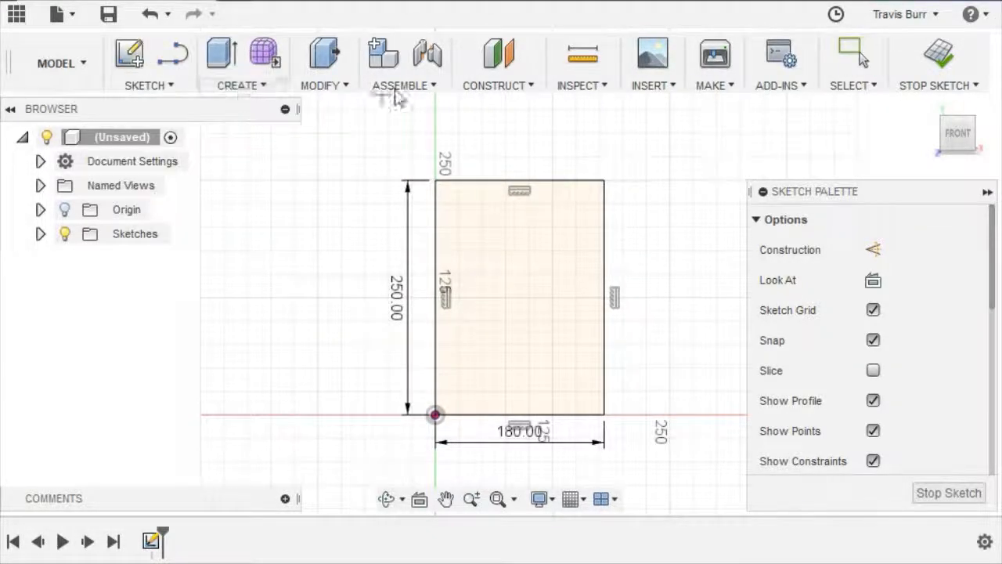
scroll(537, 130, "up", 5)
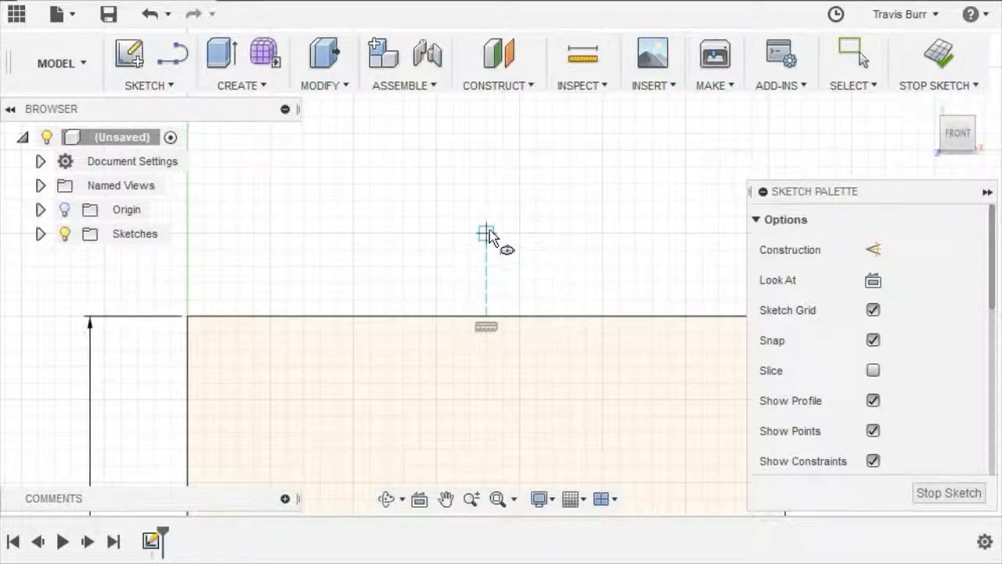
left_click(495, 198)
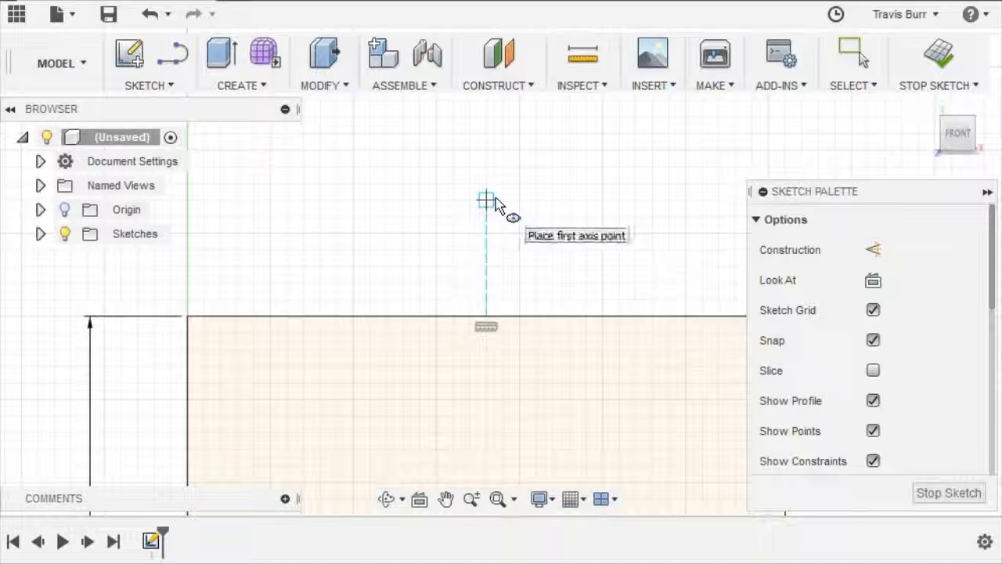
left_click(492, 286)
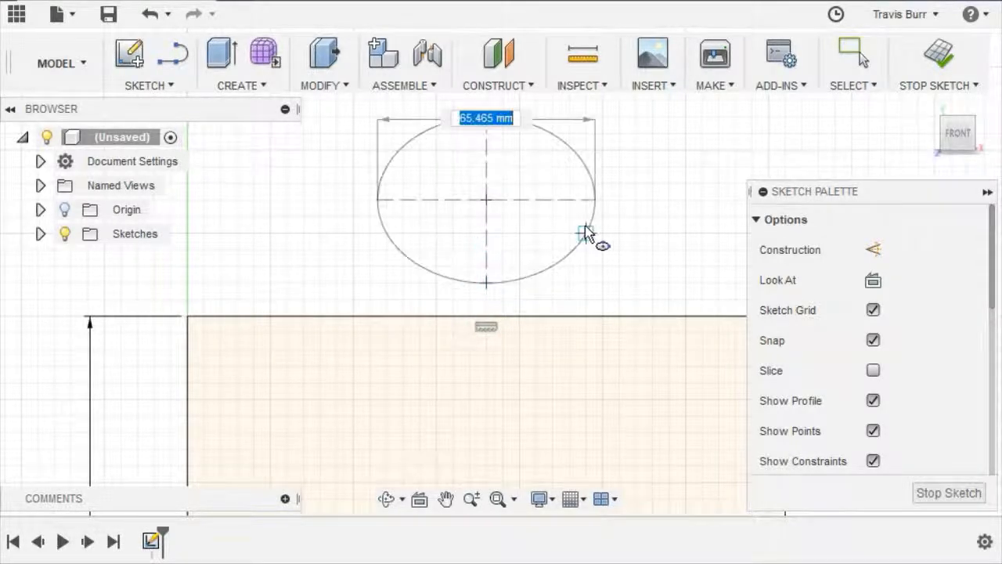
left_click(634, 199)
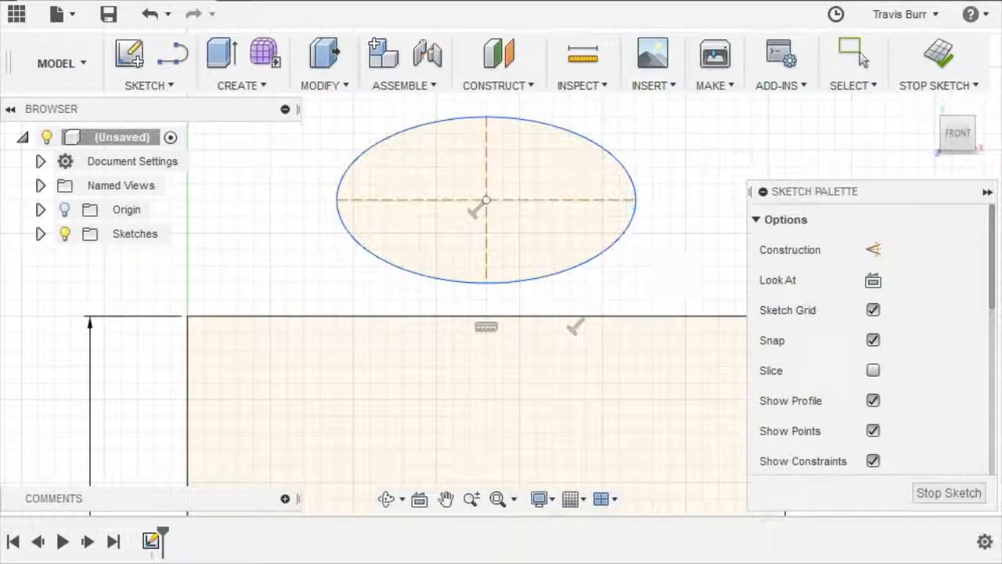
Step: Sketch a larger concentric ellipse around the first one, overlapping the rectangle's upper edge
scroll(474, 416, "down", 5)
scroll(469, 413, "up", 4)
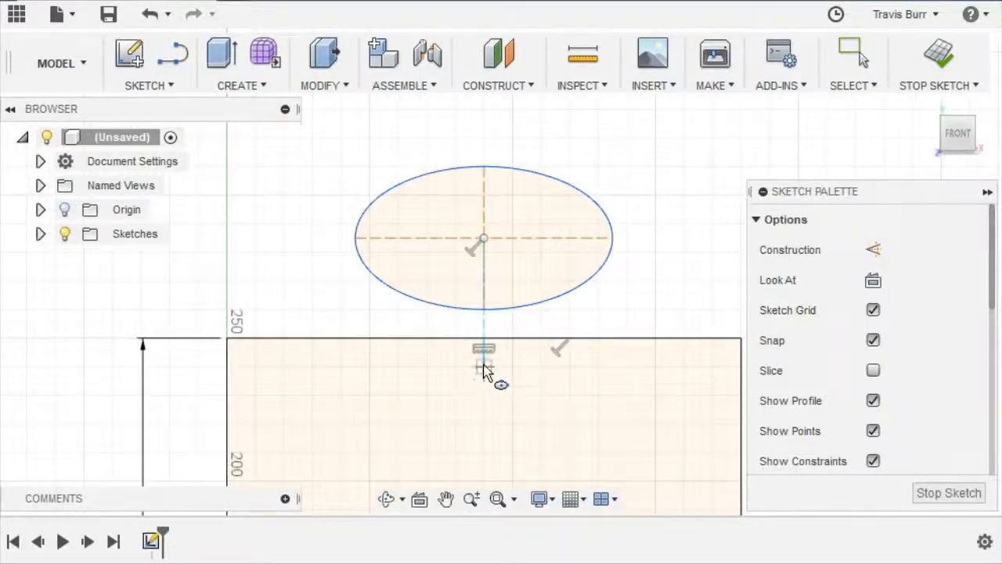
left_click(486, 239)
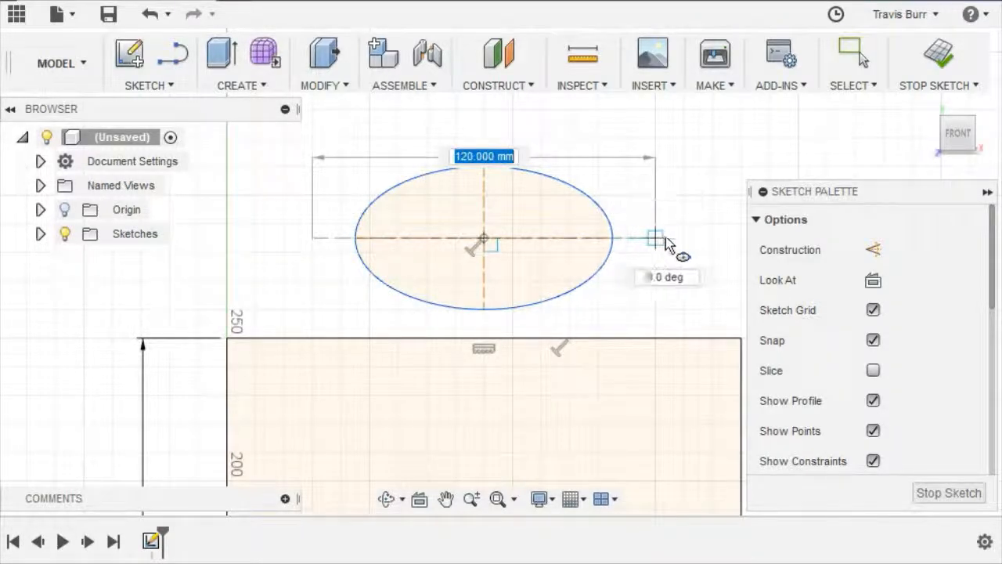
left_click(671, 239)
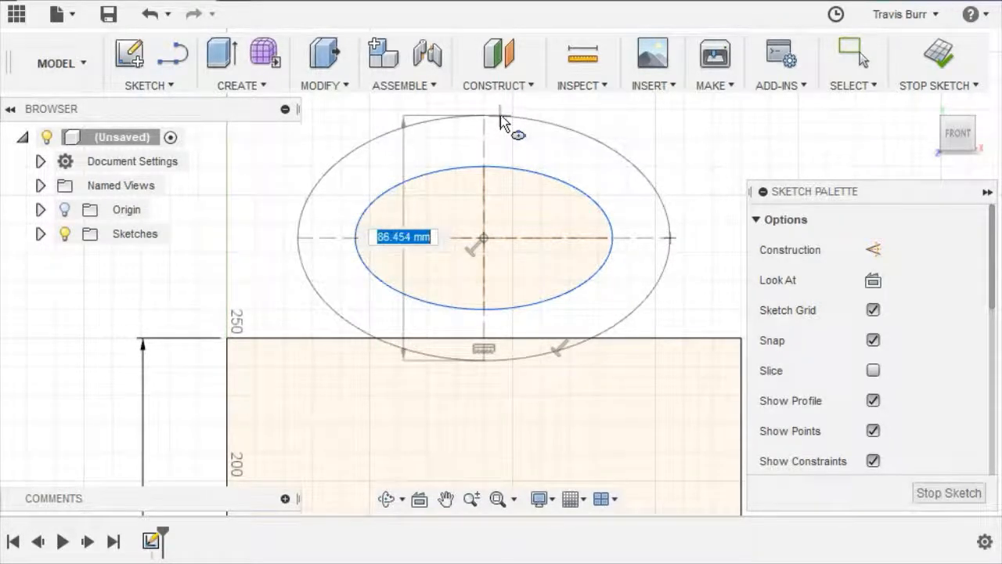
left_click(508, 116)
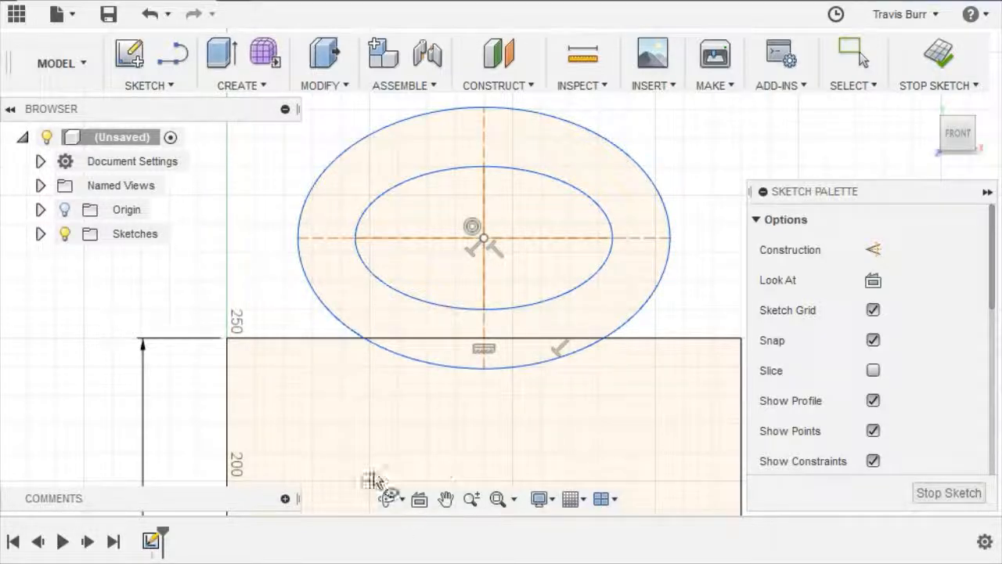
Step: Trim away the outer ellipse's arc inside the rectangle and the upper edge segment inside the ellipse, and finish the sketch
scroll(383, 452, "up", 2)
scroll(391, 454, "down", 3)
scroll(392, 454, "down", 10)
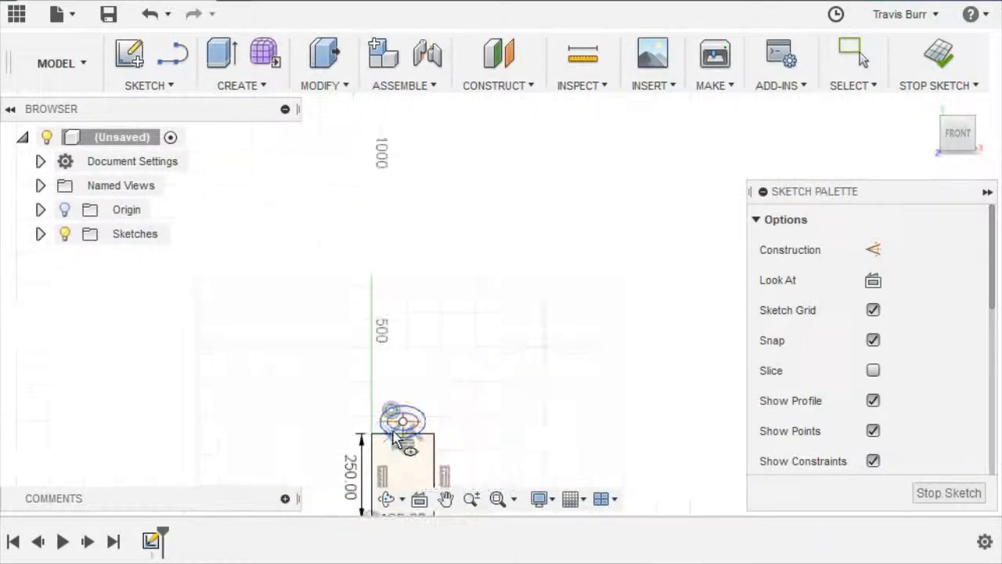
scroll(396, 454, "up", 10)
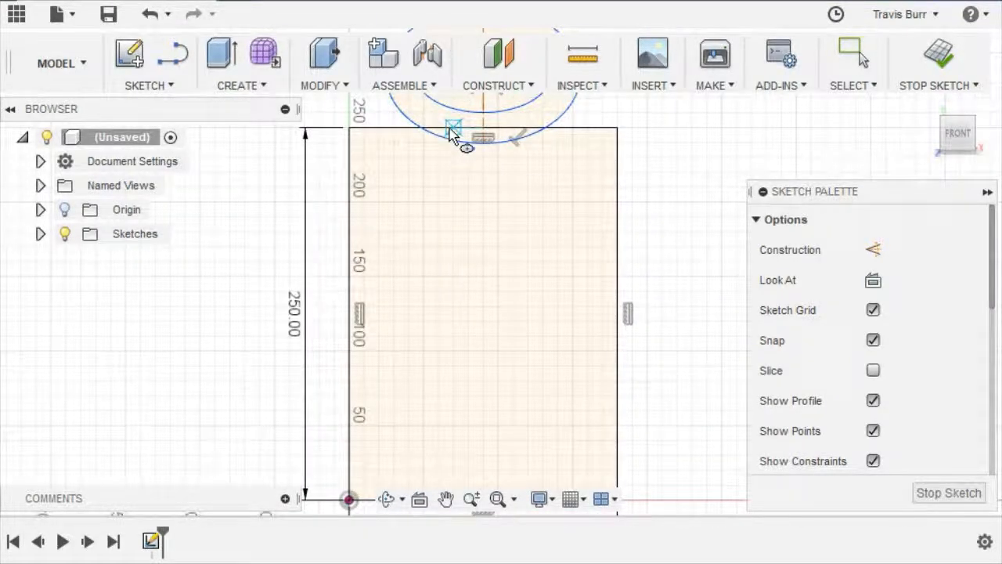
scroll(541, 197, "up", 1)
scroll(541, 196, "down", 2)
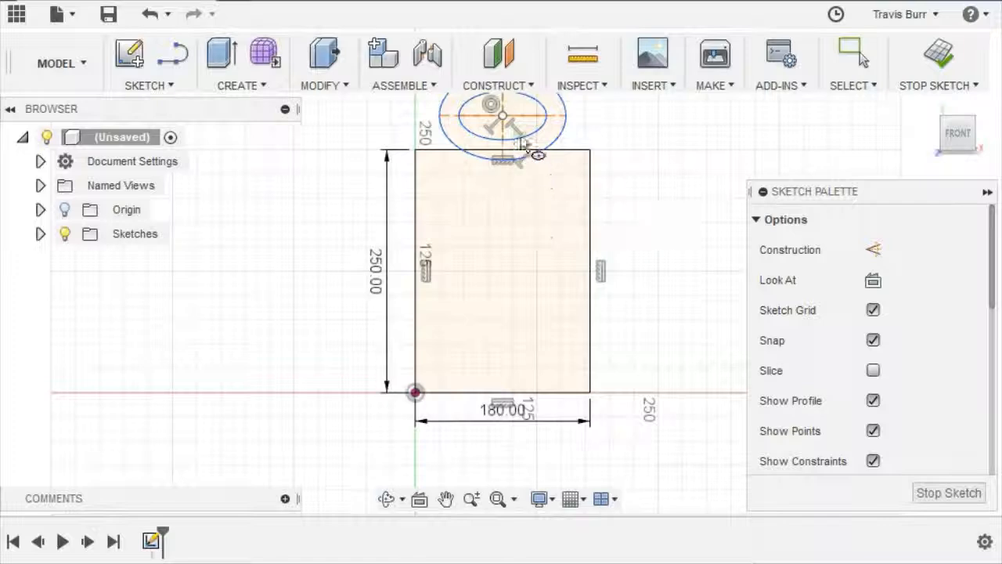
scroll(527, 148, "up", 2)
left_click(153, 93)
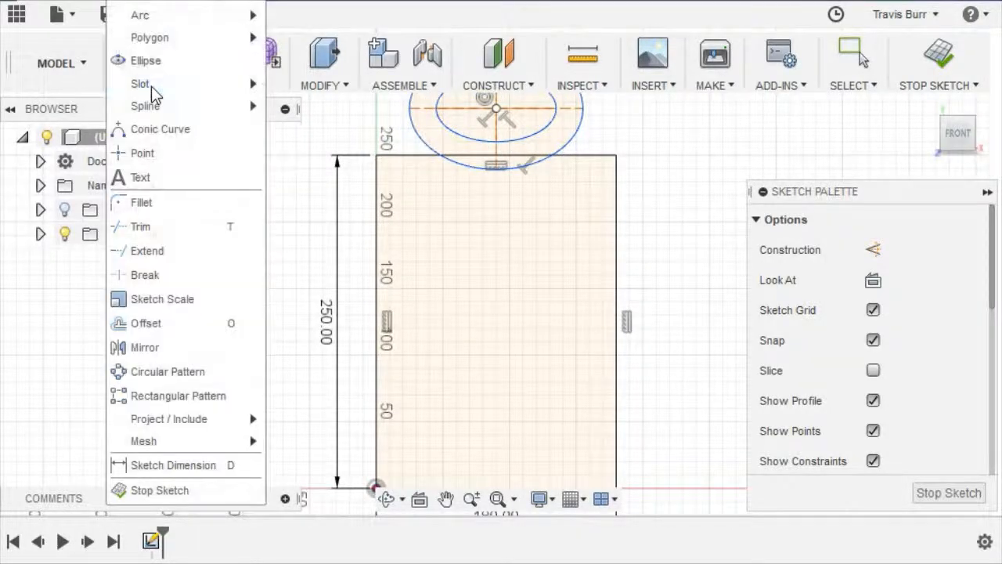
left_click(136, 229)
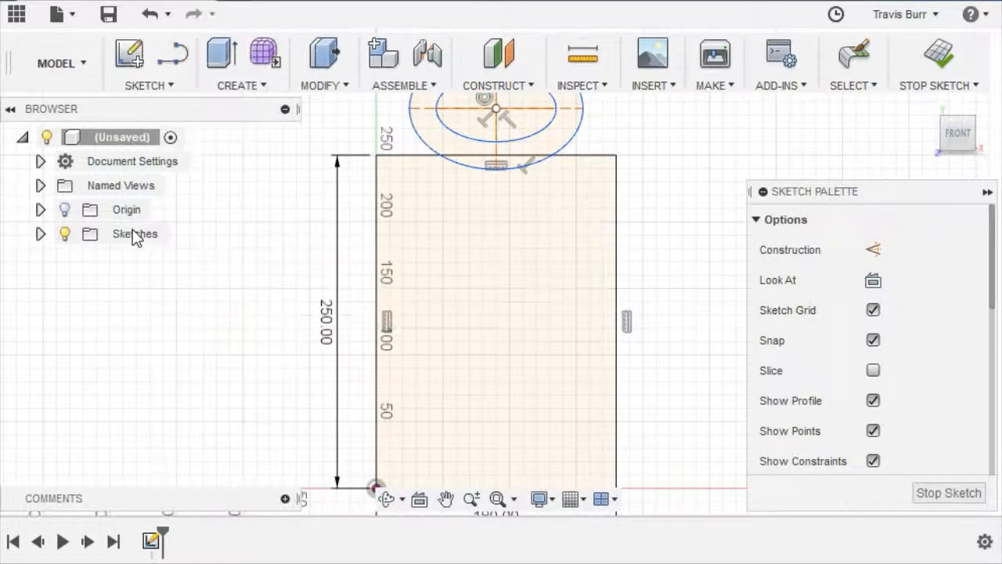
left_click(475, 171)
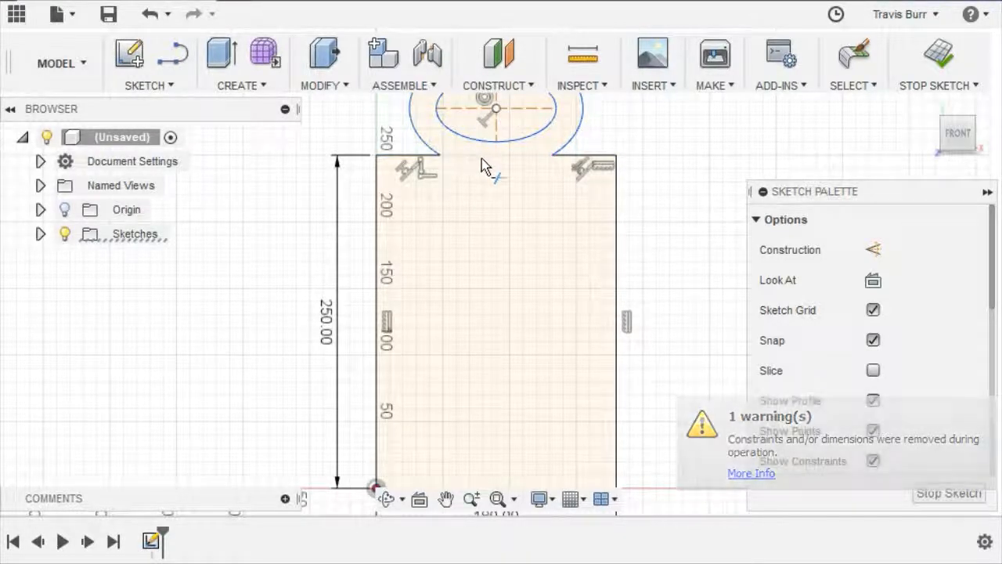
scroll(513, 192, "down", 3)
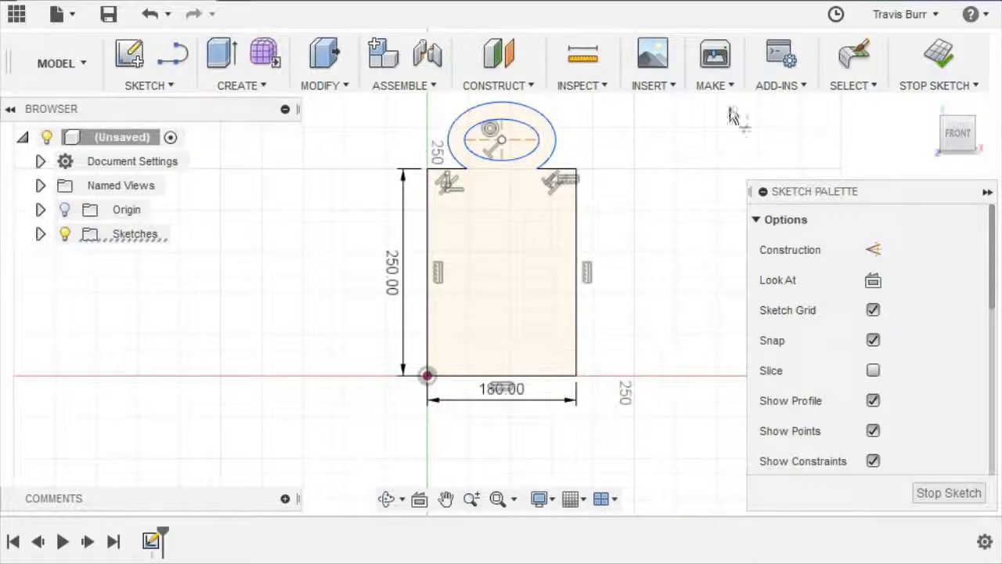
left_click(939, 56)
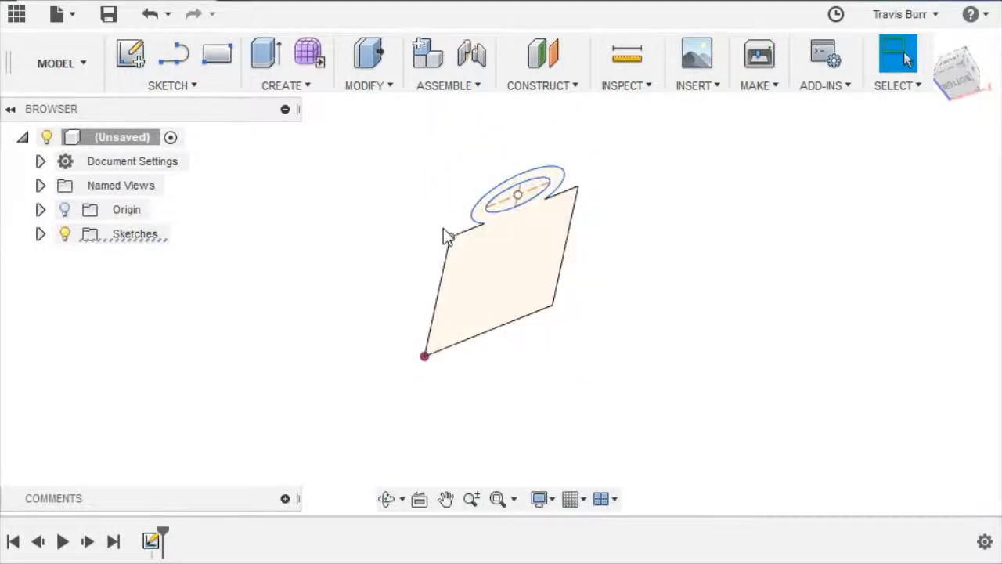
Step: Extrude the board and handle ring profile 19 mm as a new body, leaving the inner ellipse open
scroll(444, 195, "up", 3)
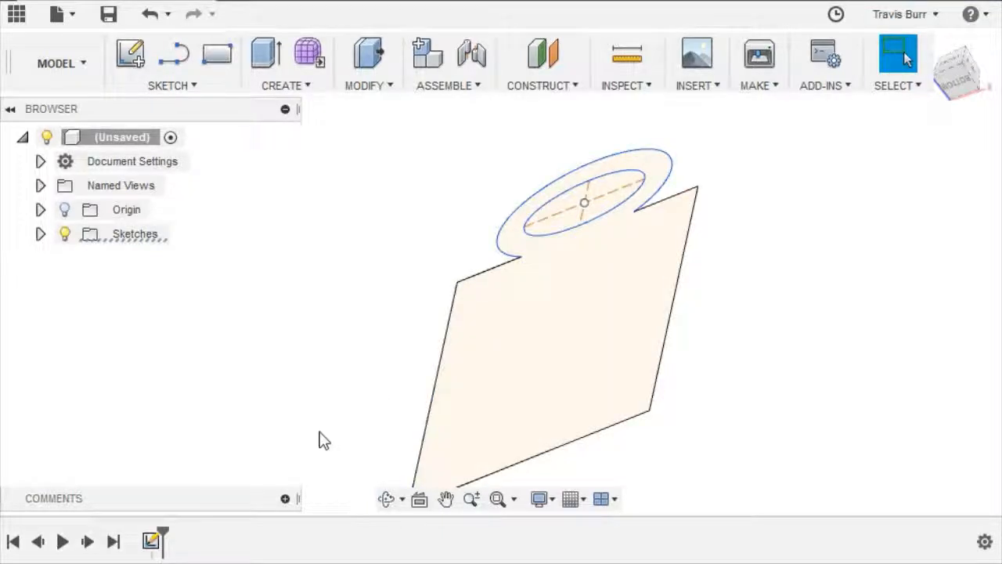
left_click(267, 53)
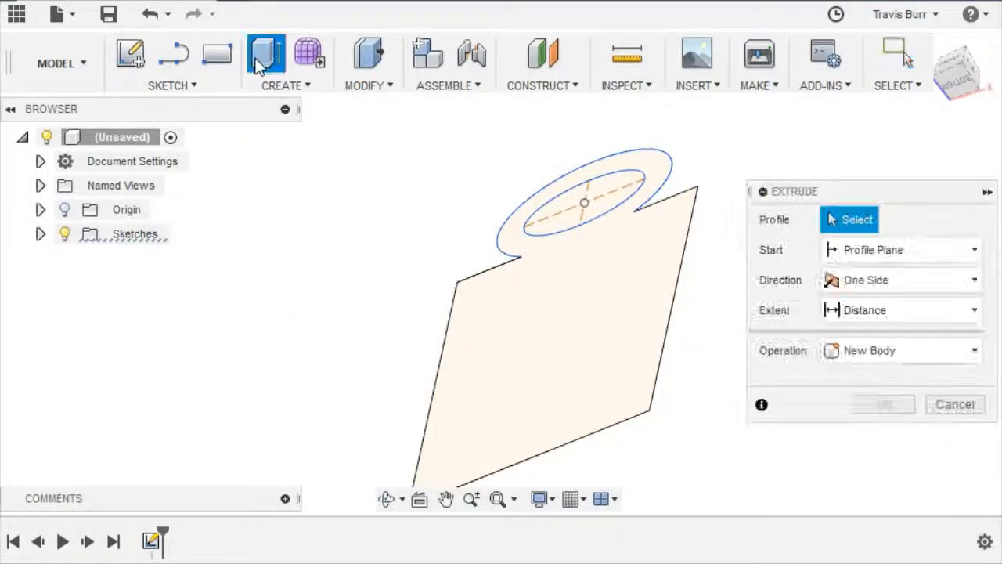
left_click(606, 325)
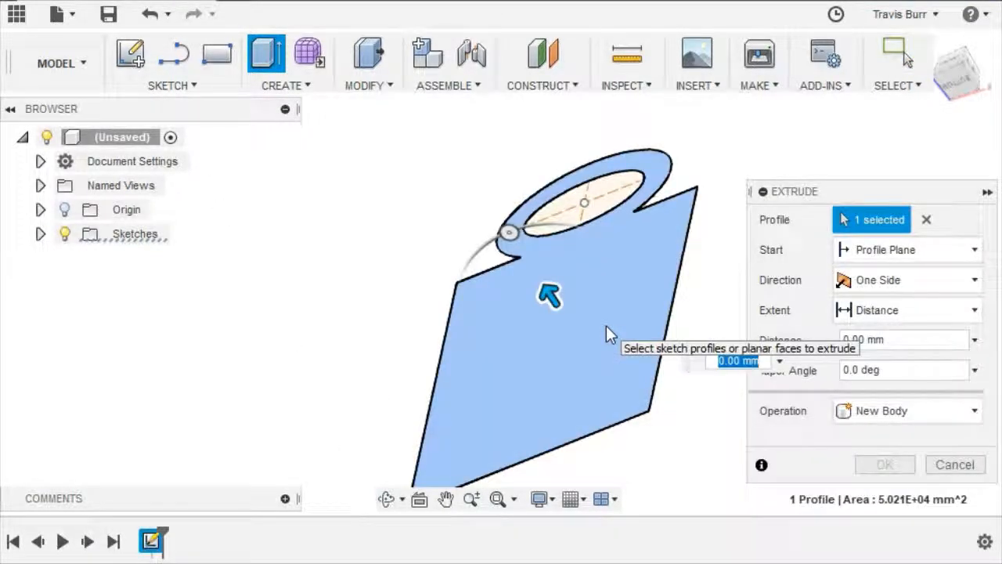
type("19")
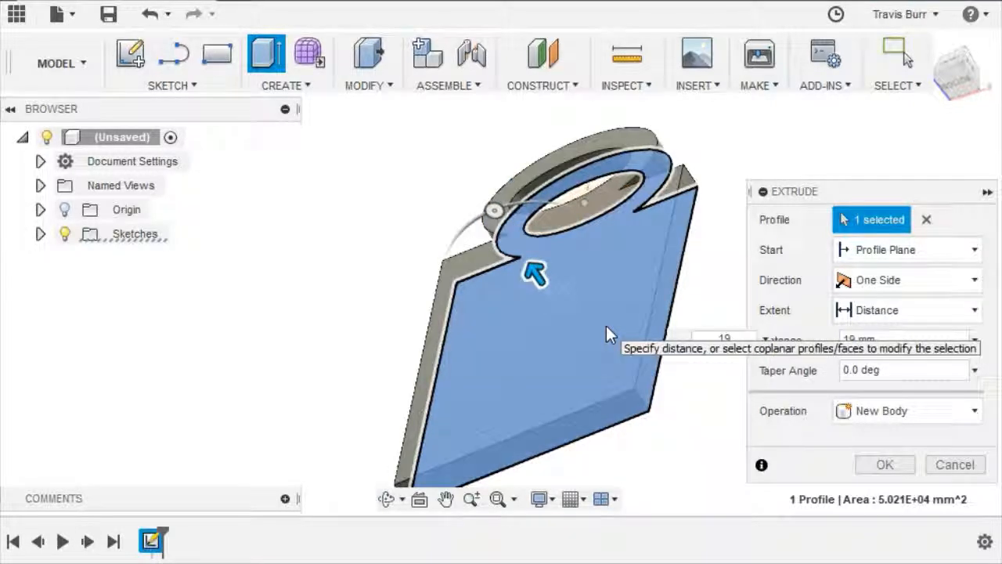
key("Return")
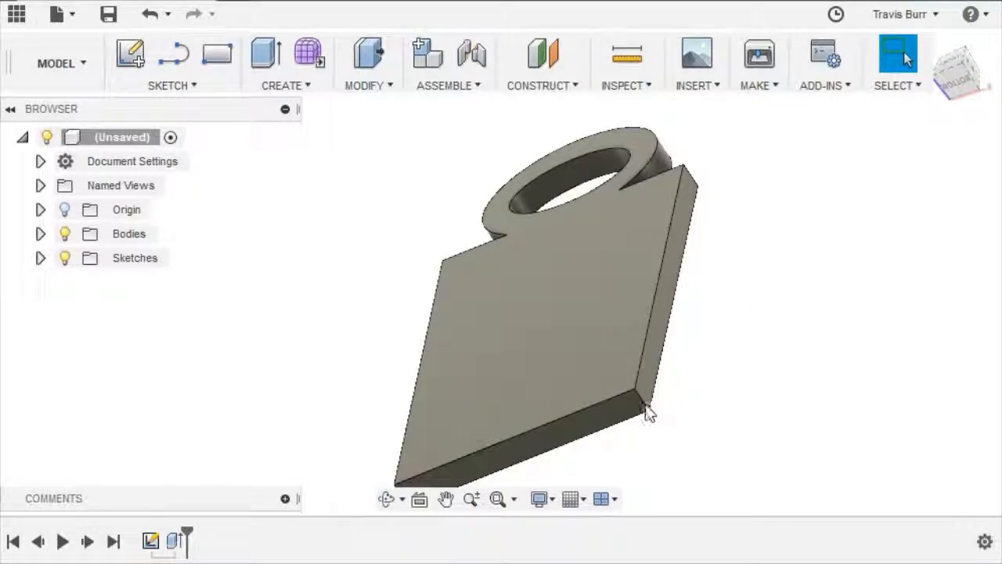
Step: Fillet the two inner edges where the elliptical handle meets the board's upper edge with a 12.5 mm radius
left_click(961, 71)
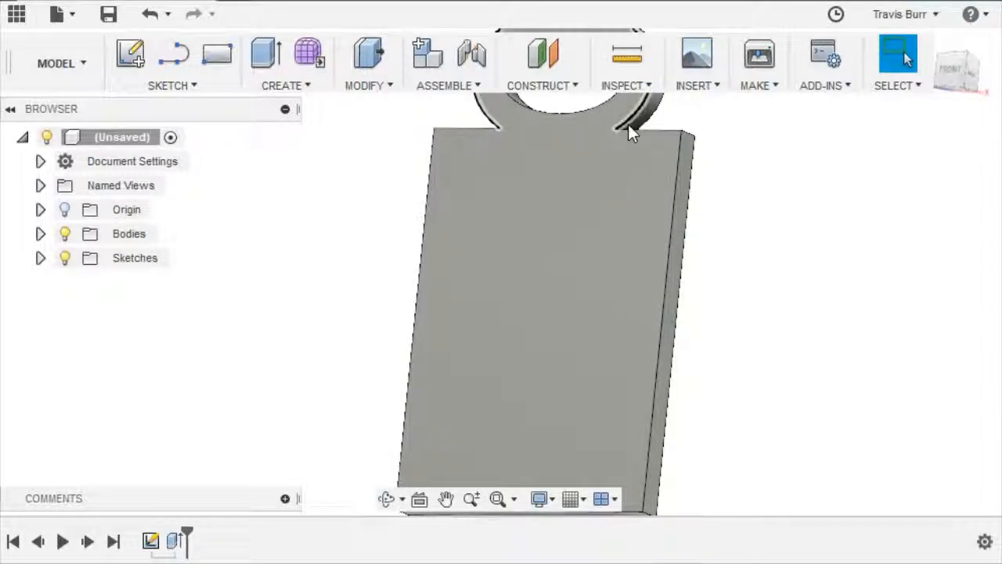
scroll(631, 131, "up", 5)
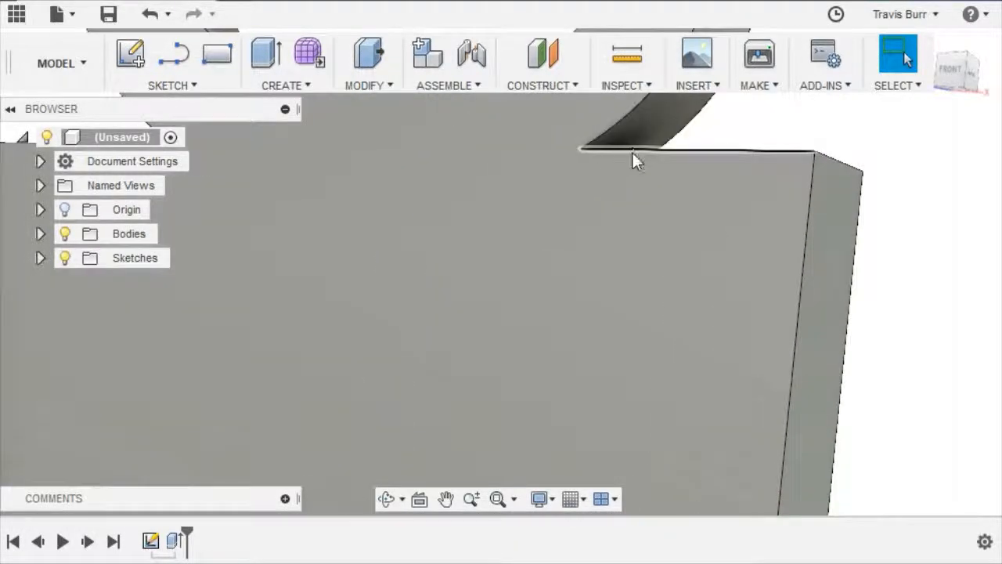
scroll(627, 153, "down", 5)
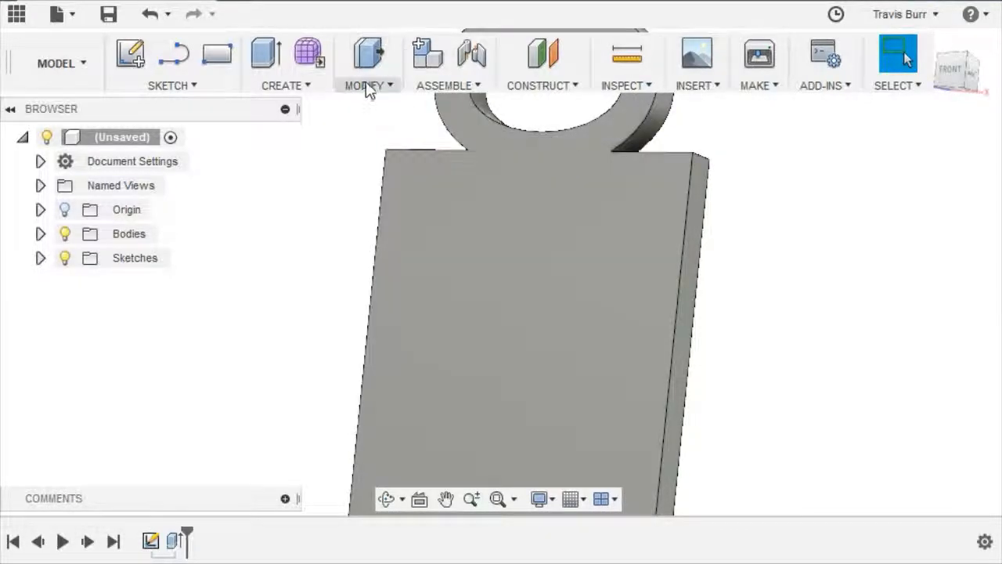
left_click(368, 86)
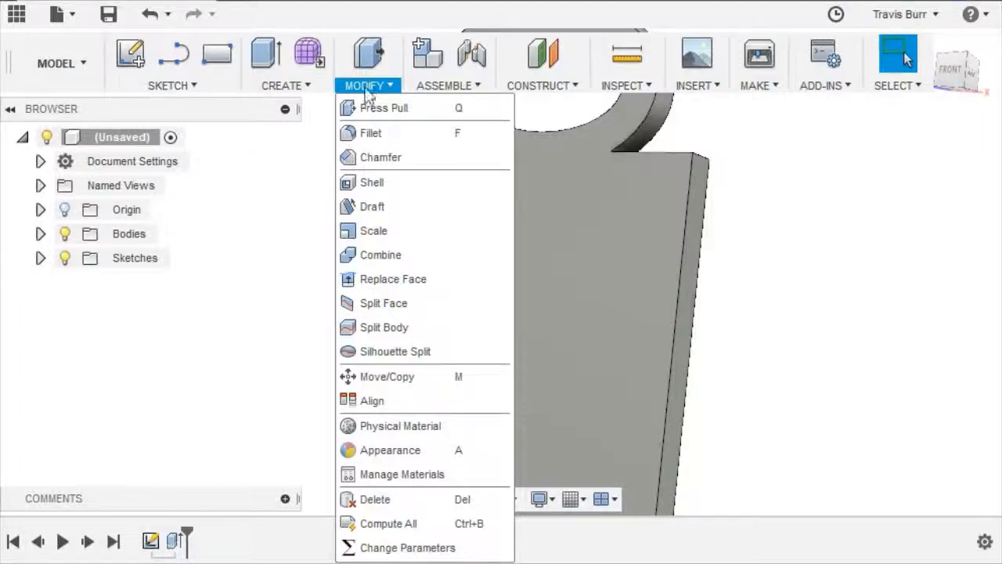
left_click(368, 133)
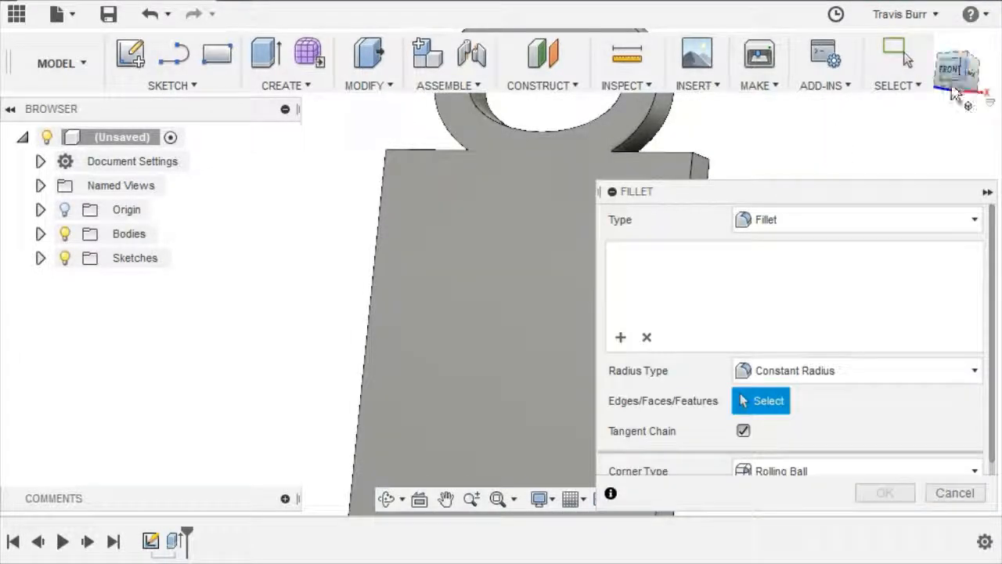
left_click_drag(955, 93, 894, 100)
scroll(678, 160, "up", 3)
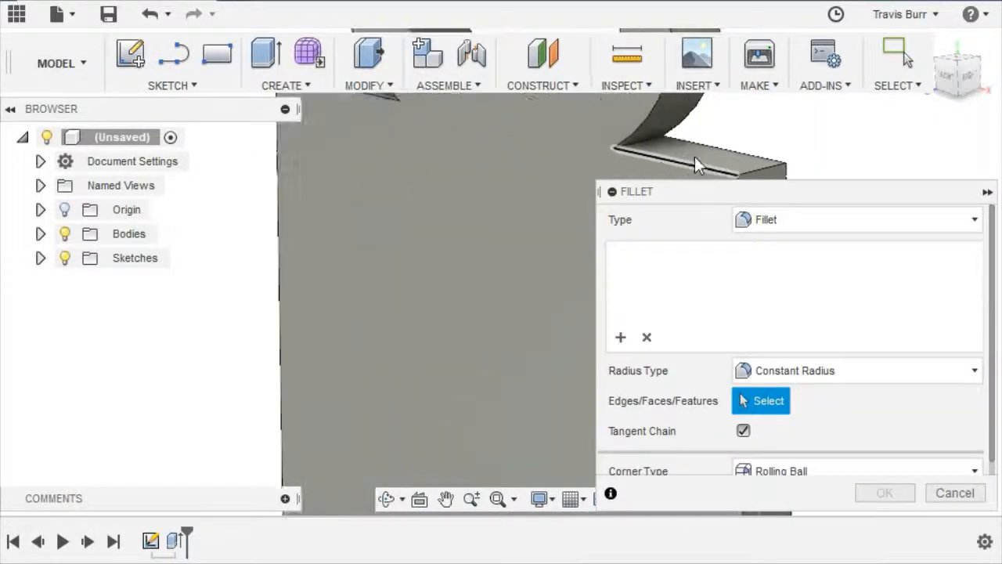
left_click(613, 147)
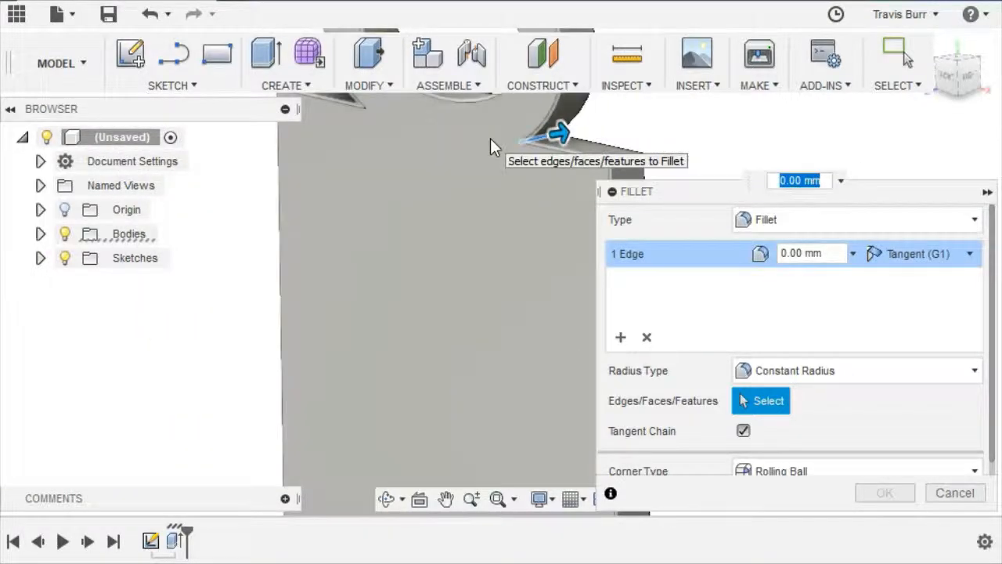
scroll(490, 139, "down", 3)
left_click_drag(955, 77, 984, 98)
scroll(483, 115, "up", 4)
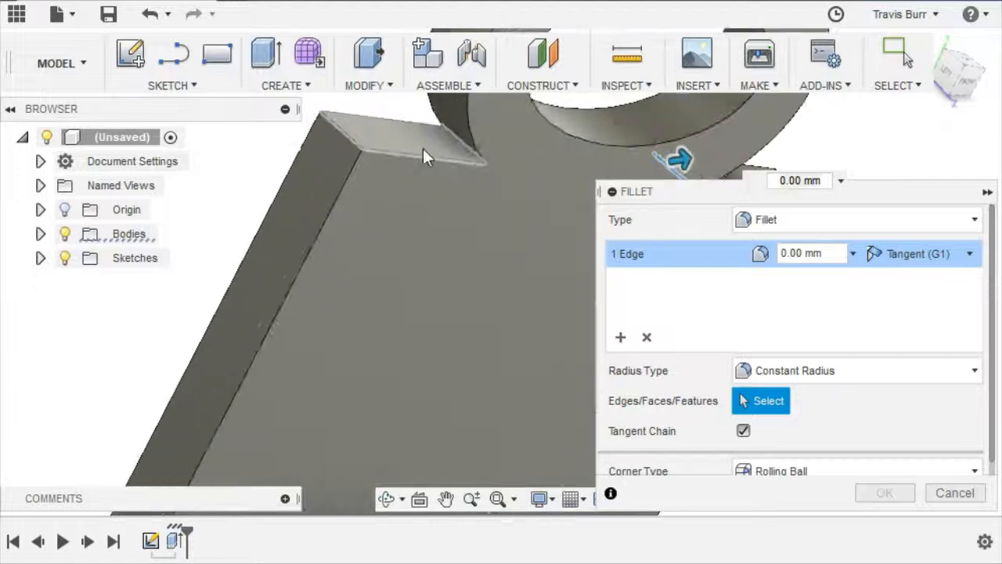
left_click(487, 145)
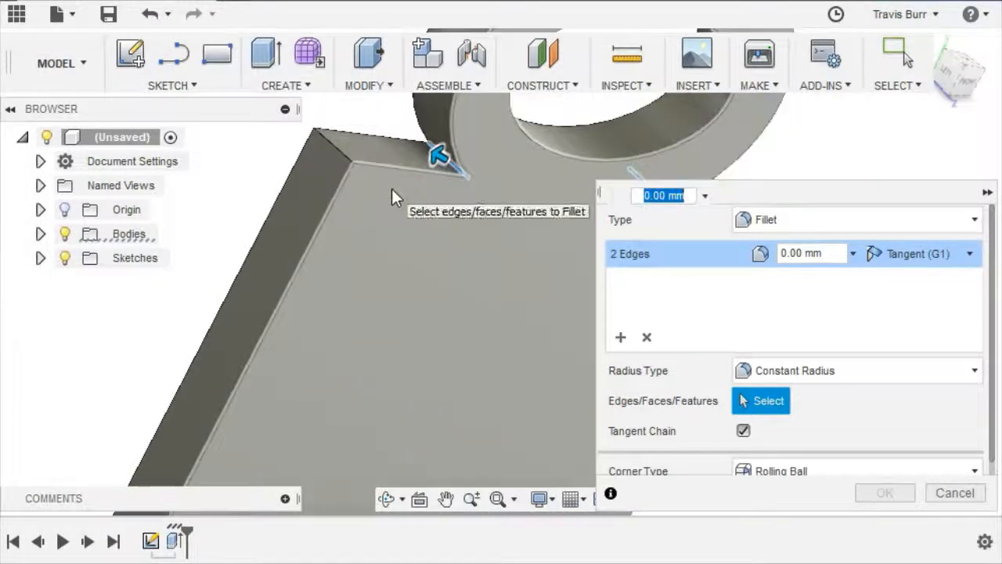
scroll(391, 189, "down", 3)
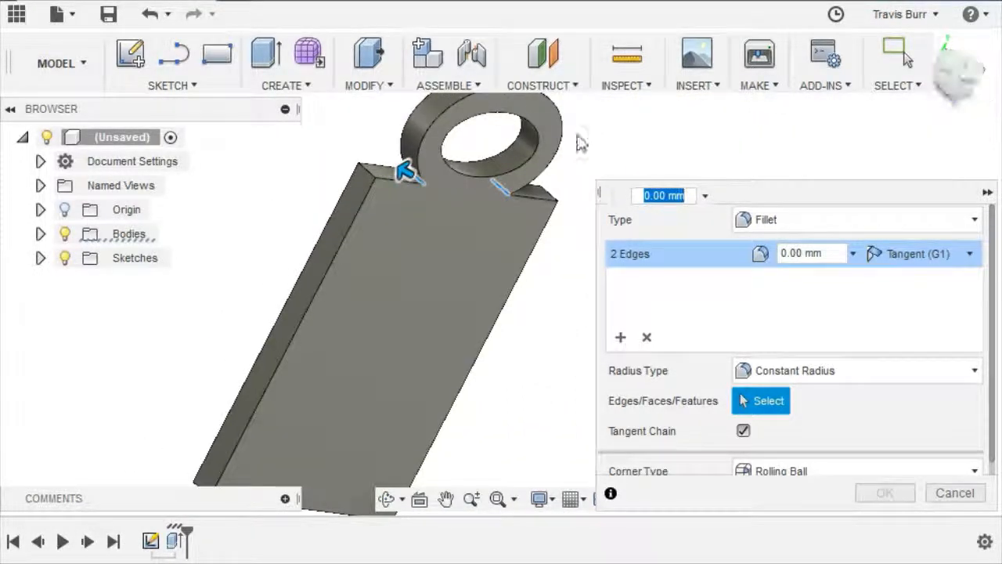
left_click_drag(405, 174, 376, 156)
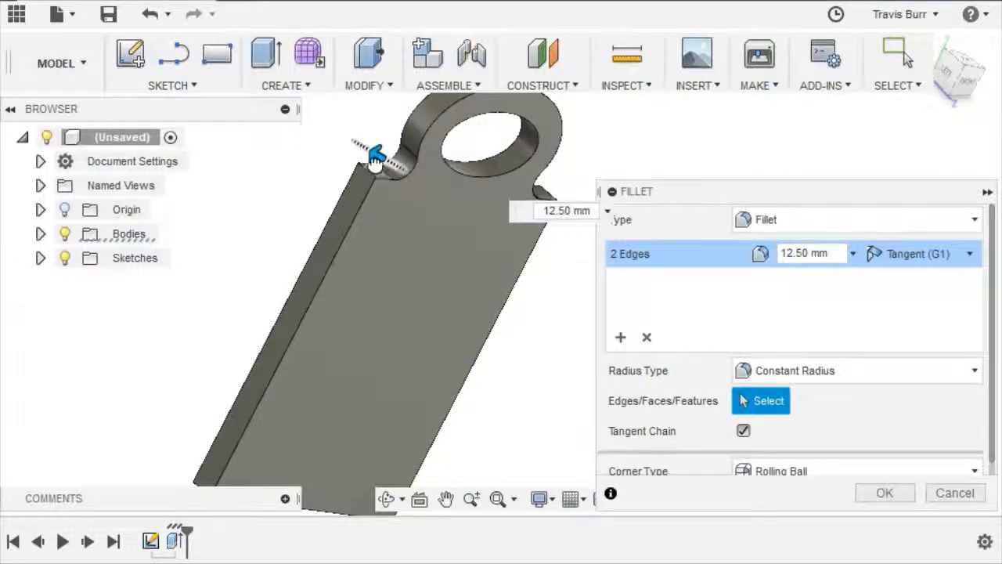
Step: Increase the radius of the handle-to-board fillets to 15 mm and apply them
mouse_move(498, 272)
middle_mouse_down("shift")
mouse_move(461, 275)
mouse_move(459, 305)
middle_mouse_up("shift")
scroll(458, 305, "down", 3)
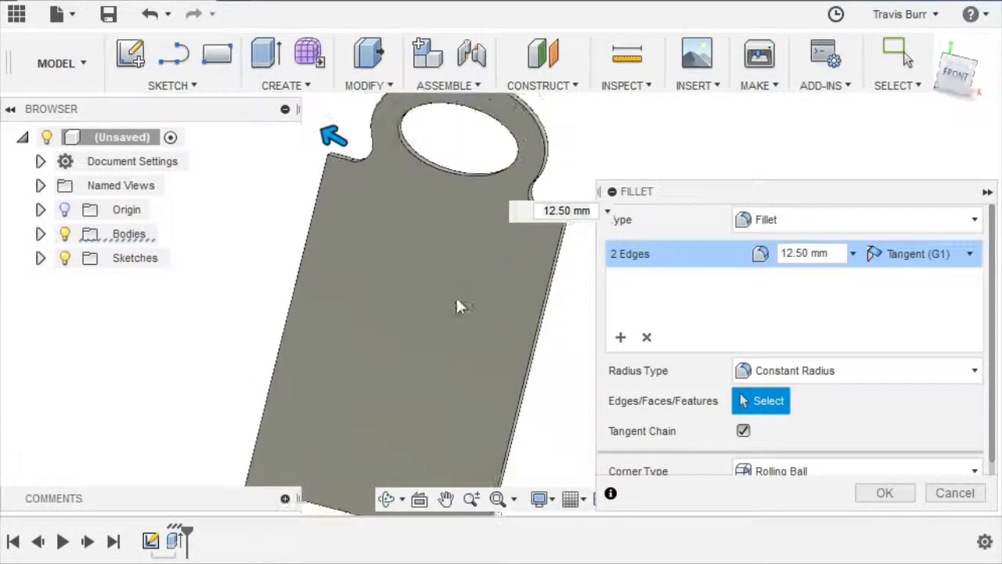
scroll(362, 155, "up", 2)
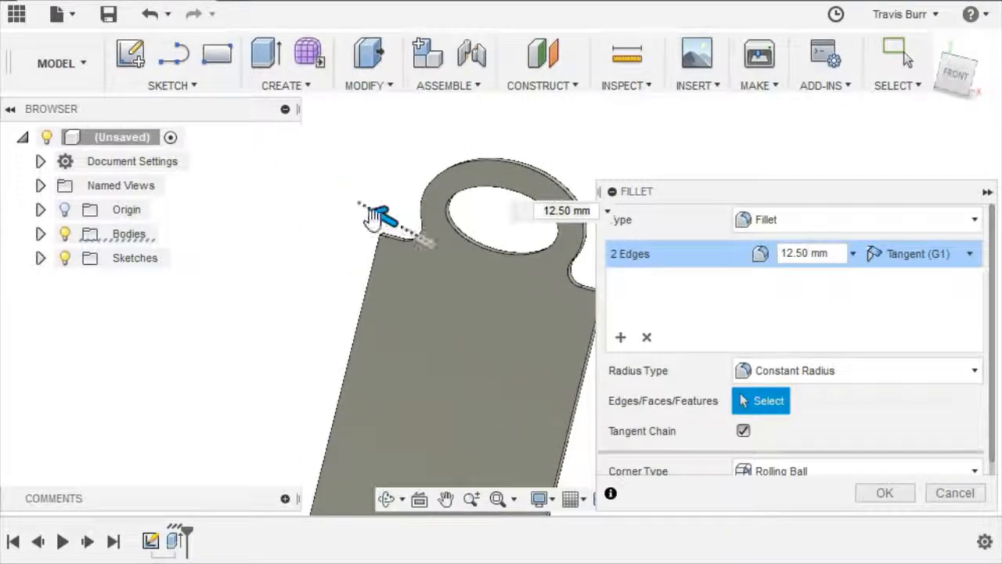
mouse_move(378, 217)
left_mouse_down()
mouse_move(316, 161)
mouse_move(161, 134)
mouse_move(51, 141)
mouse_move(420, 237)
mouse_move(358, 204)
mouse_move(382, 211)
mouse_move(380, 221)
left_mouse_up()
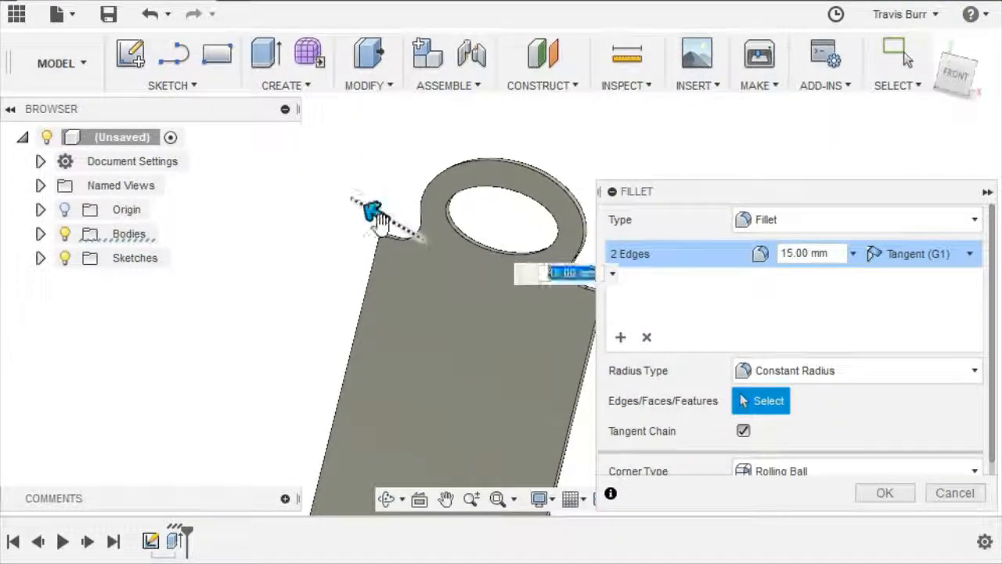
left_click(884, 493)
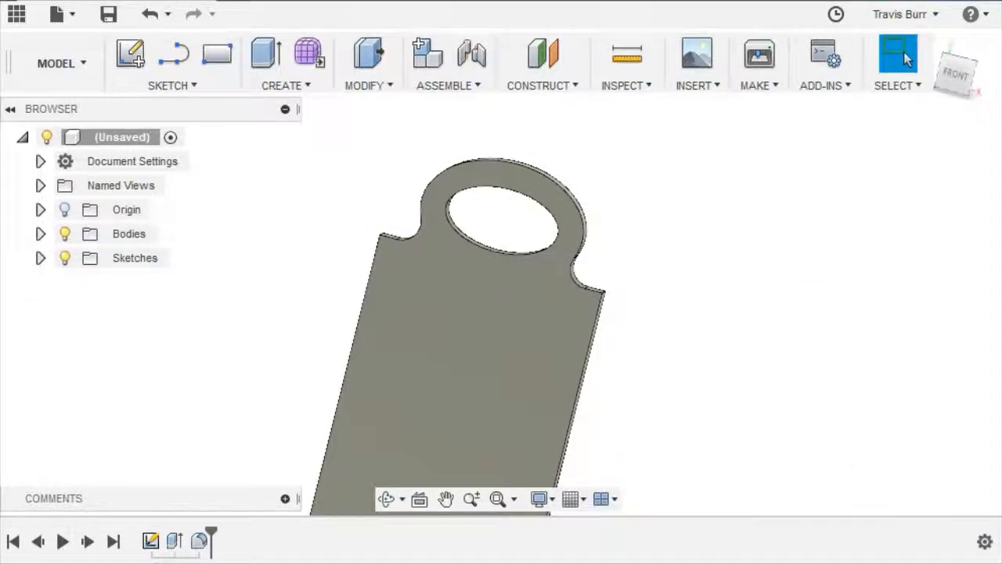
Step: Fillet the two outer corner edges at the handle end of the board with a 25 mm radius
left_click(267, 83)
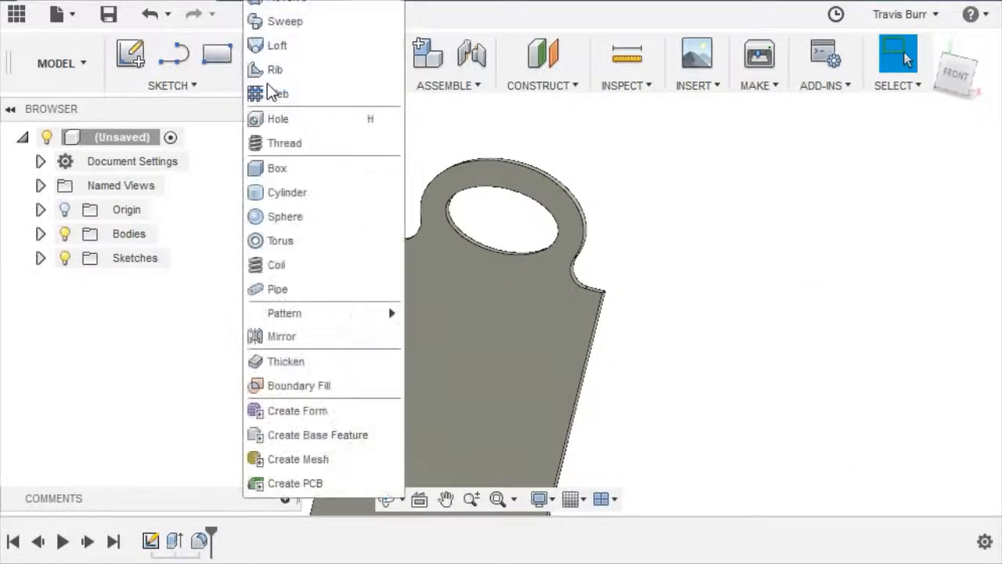
mouse_move(374, 85)
left_click(369, 133)
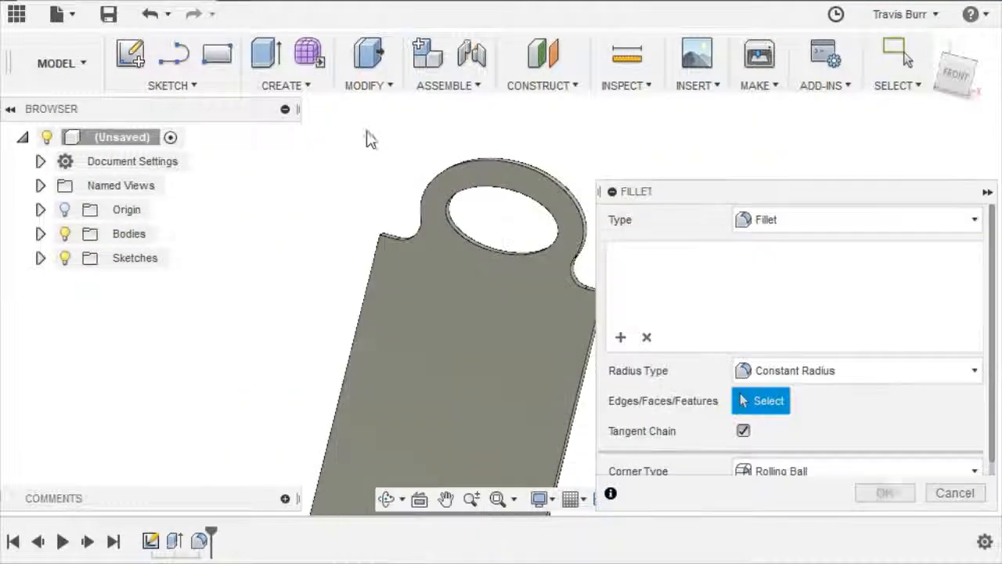
scroll(403, 206, "up", 5)
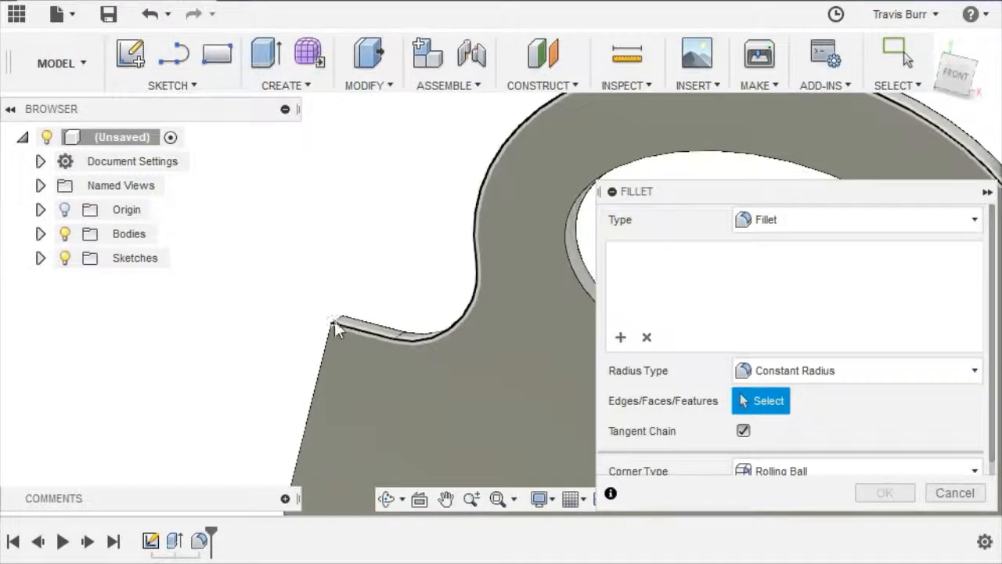
left_click(339, 317)
scroll(308, 341, "down", 2)
scroll(308, 344, "down", 3)
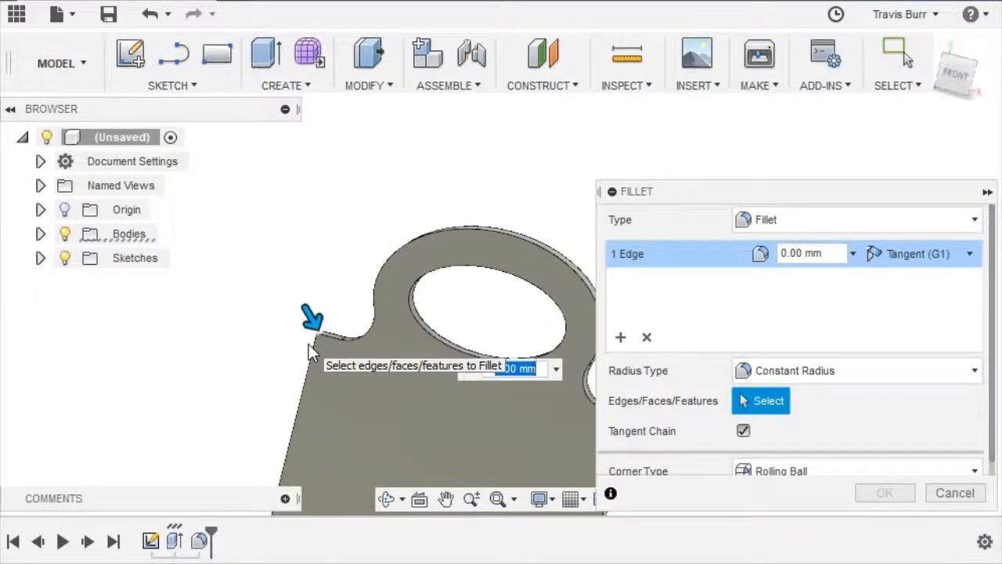
scroll(427, 371, "up", 2)
scroll(423, 386, "up", 2)
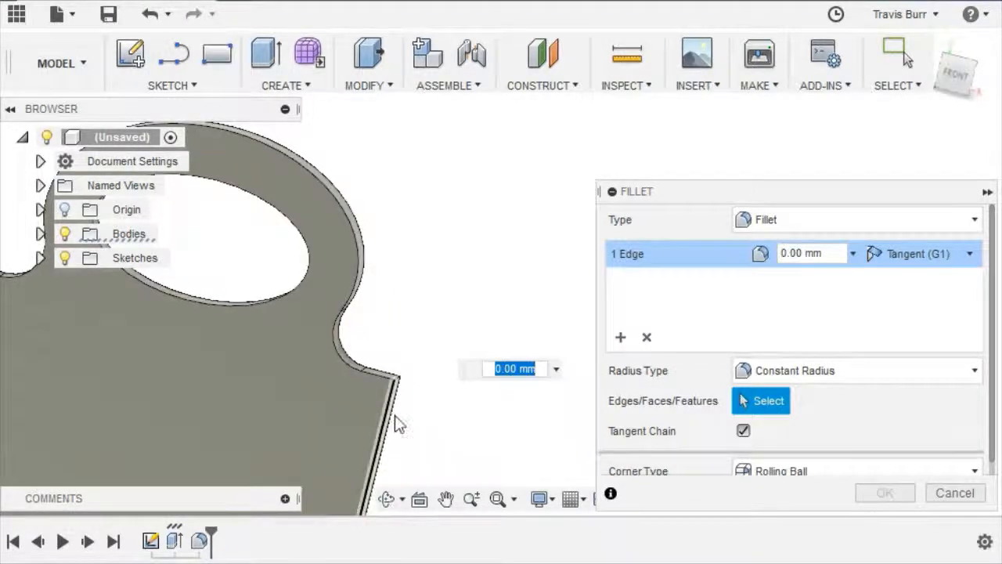
scroll(398, 384, "up", 2)
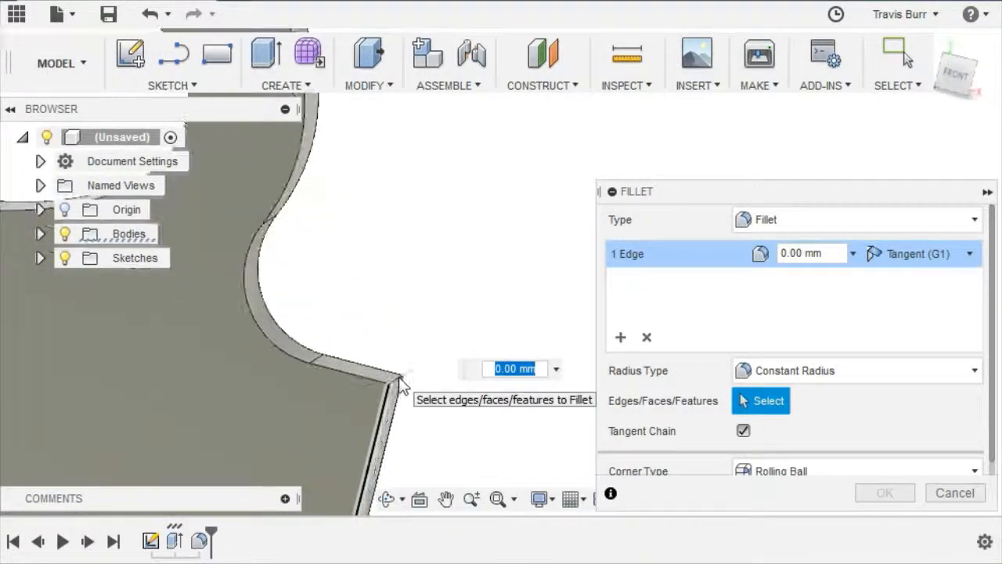
left_click(401, 381)
scroll(402, 380, "down", 5)
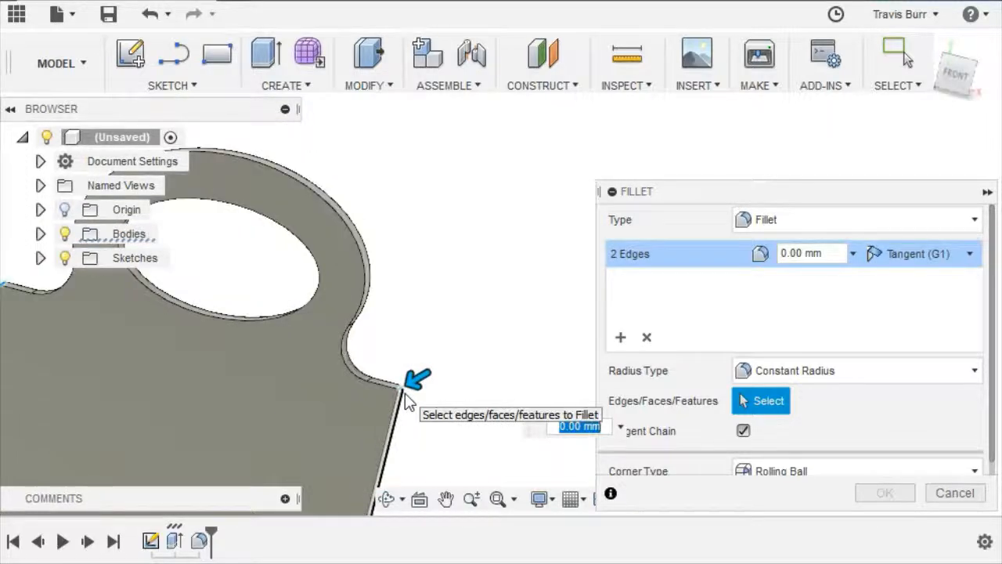
left_click_drag(411, 381, 402, 385)
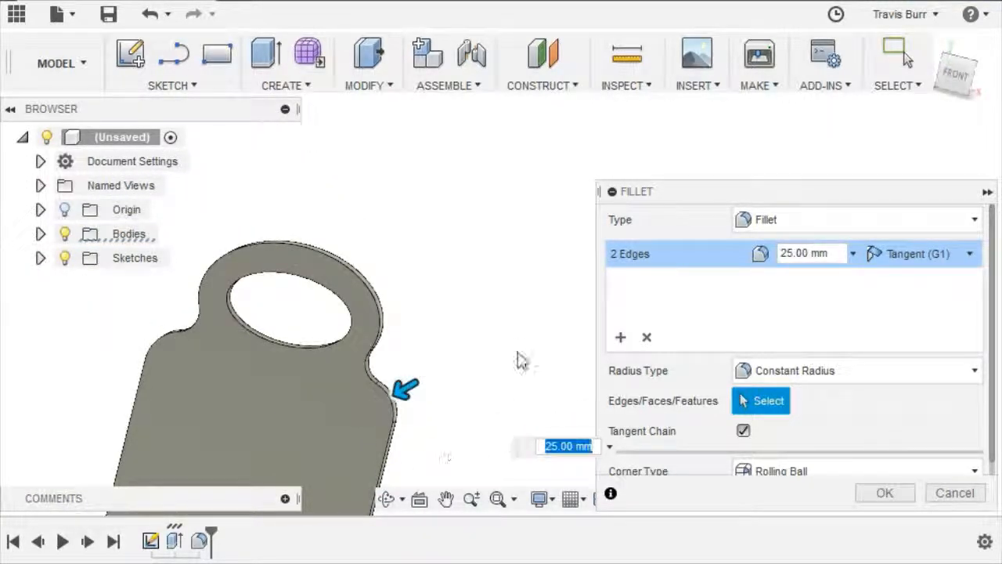
left_click(884, 492)
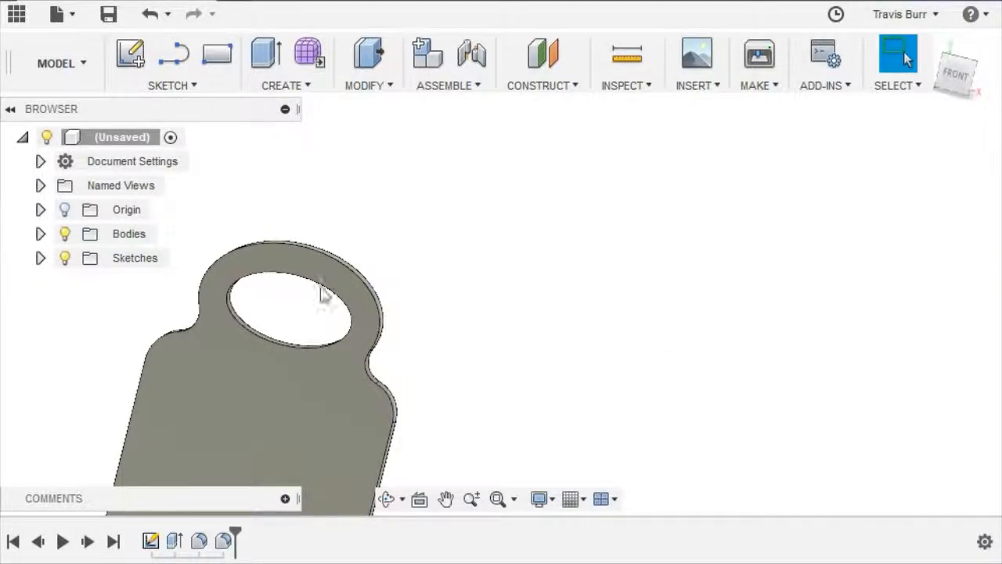
Step: Fillet the two corner edges at the board's lower end, opposite the handle, with a 25 mm radius
scroll(321, 274, "down", 5)
scroll(253, 383, "up", 5)
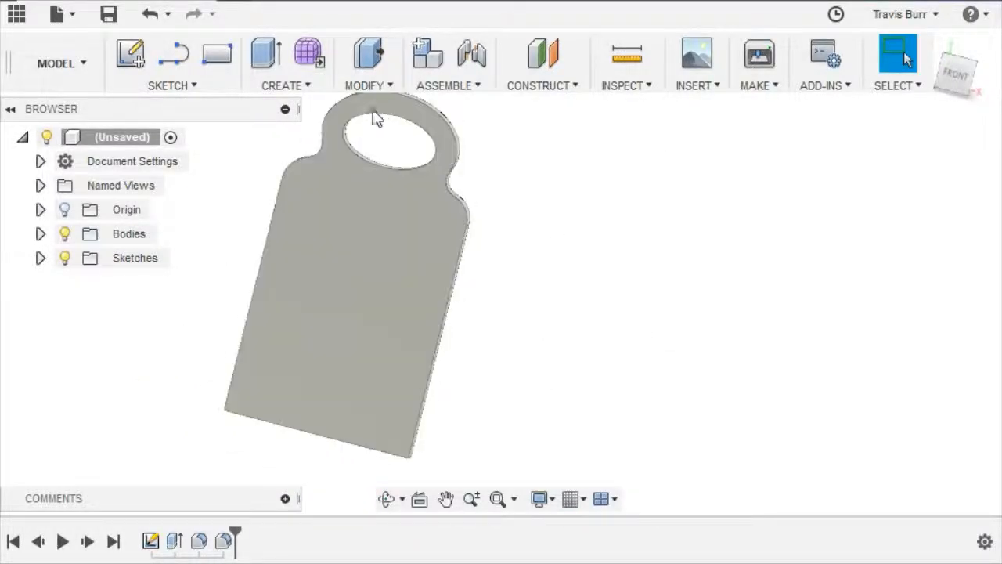
left_click(354, 86)
left_click(366, 132)
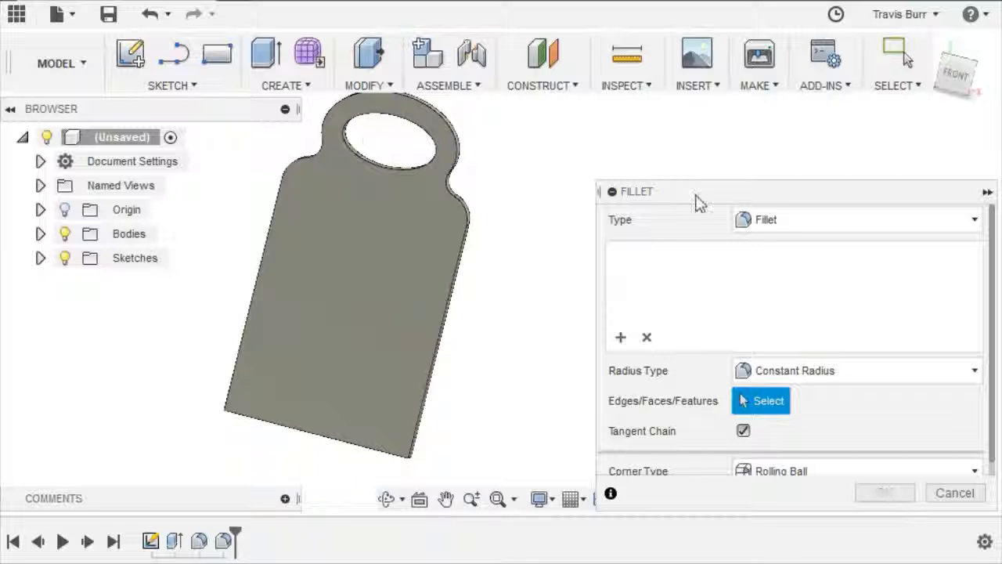
left_click(961, 88)
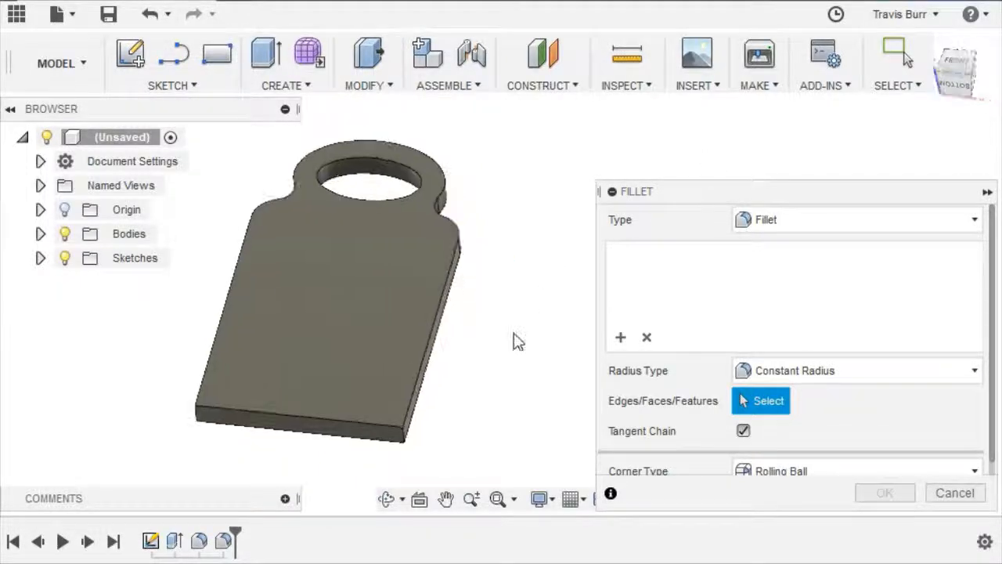
left_click(363, 468)
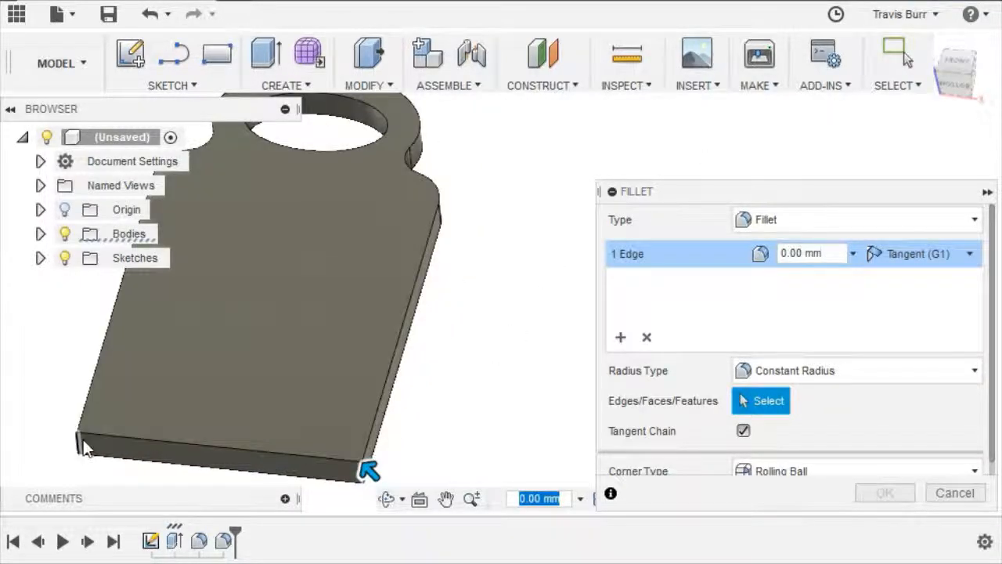
left_click(78, 440)
mouse_move(71, 451)
left_mouse_down()
mouse_move(121, 410)
mouse_move(78, 437)
left_mouse_up()
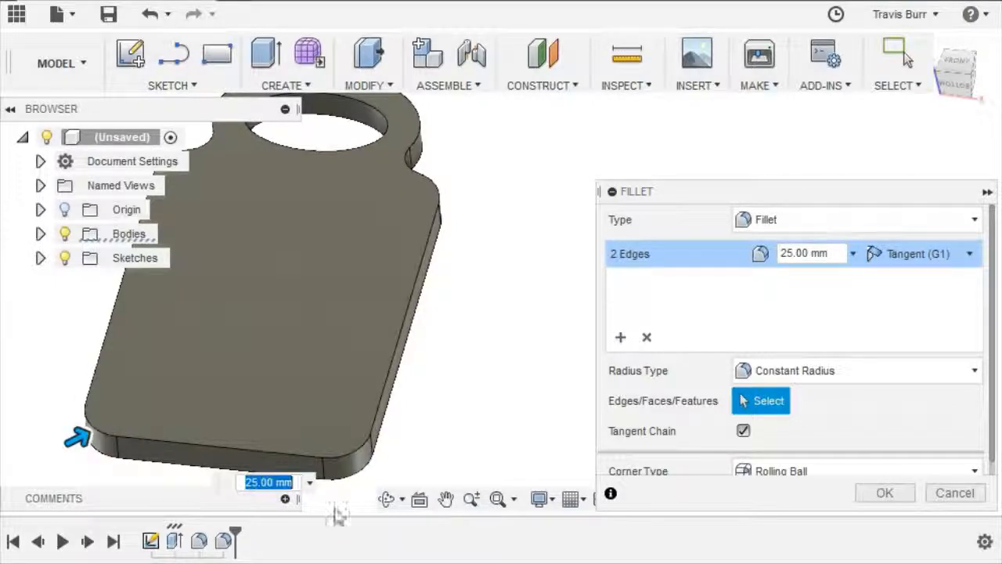
left_click(880, 495)
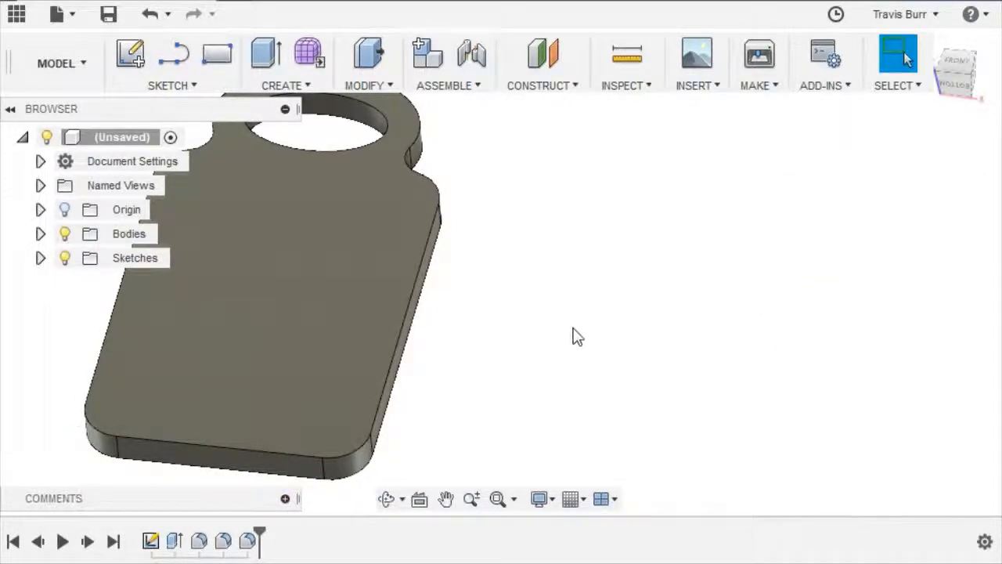
Step: Start a new sketch on the large front face of the board
scroll(577, 337, "down", 3)
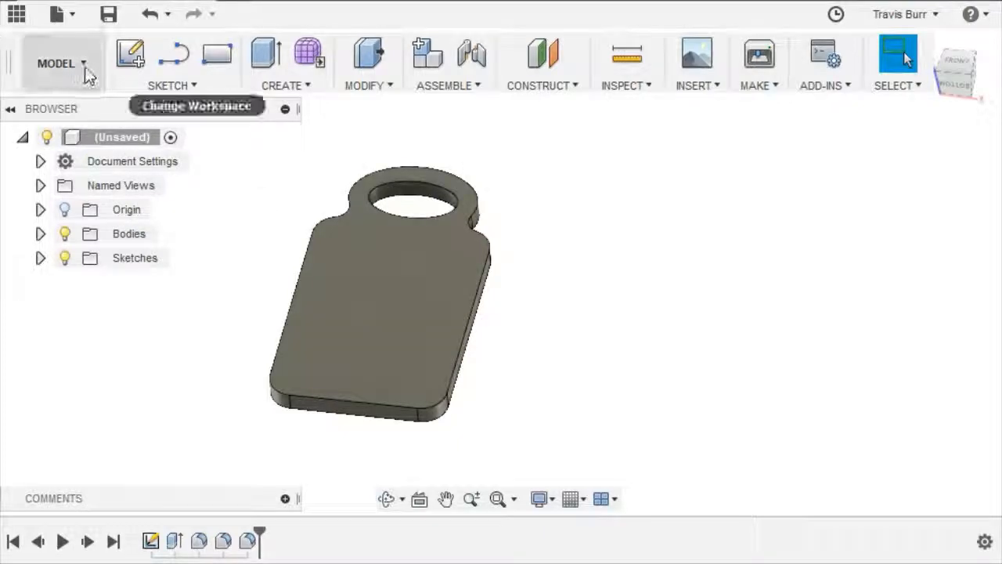
left_click(132, 55)
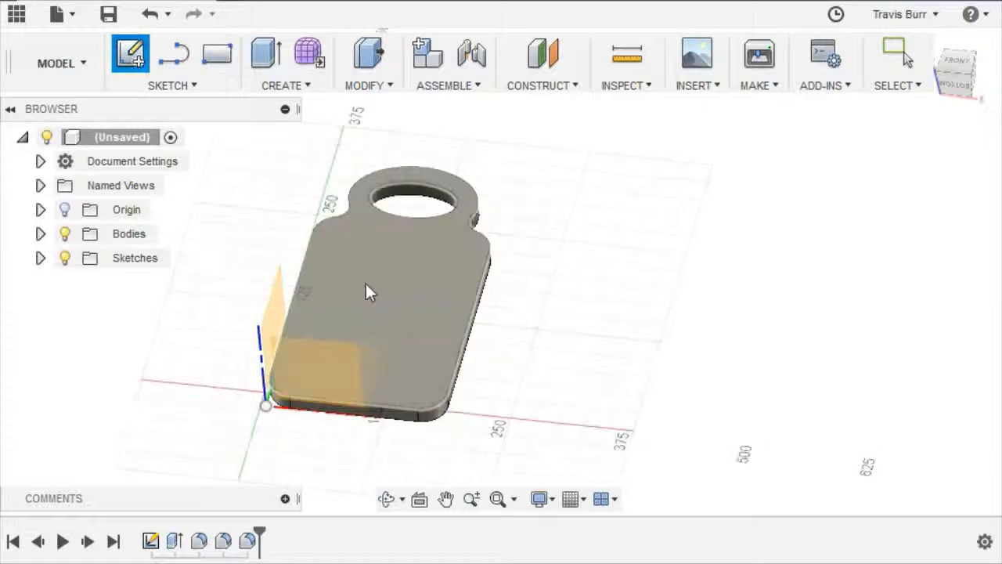
left_click(396, 283)
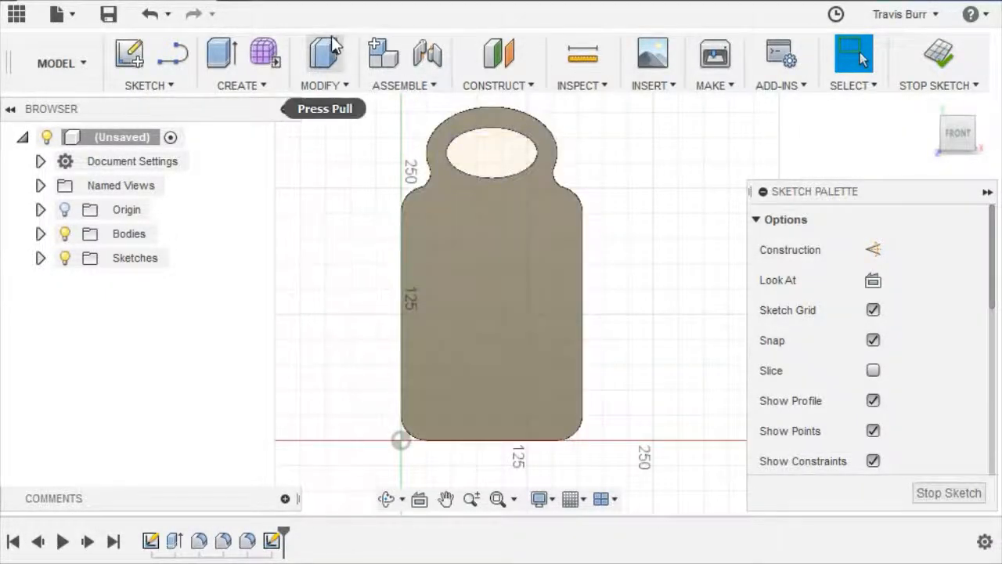
Step: Offset the board's chained outer outline inward by about 17 mm
left_click(168, 80)
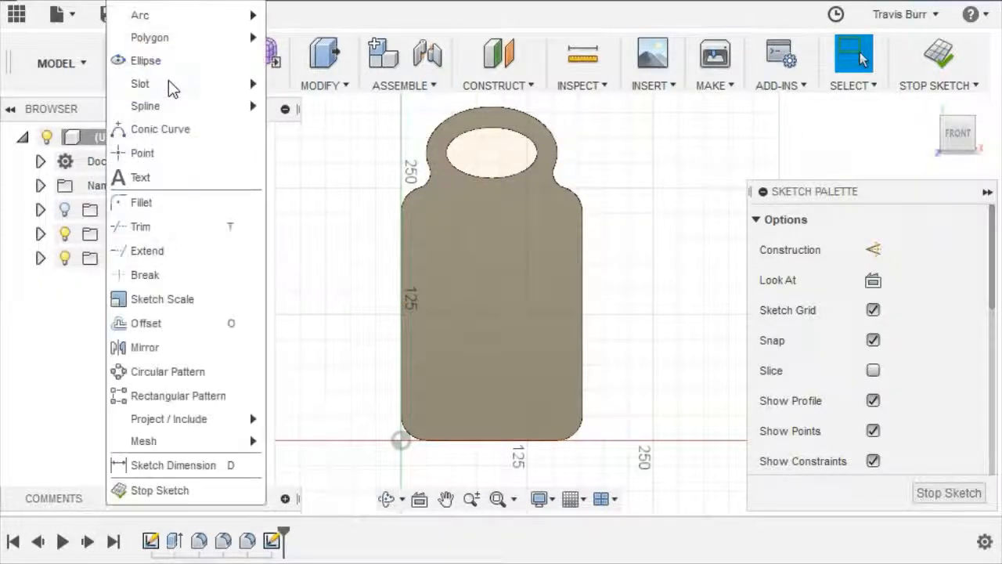
left_click(163, 324)
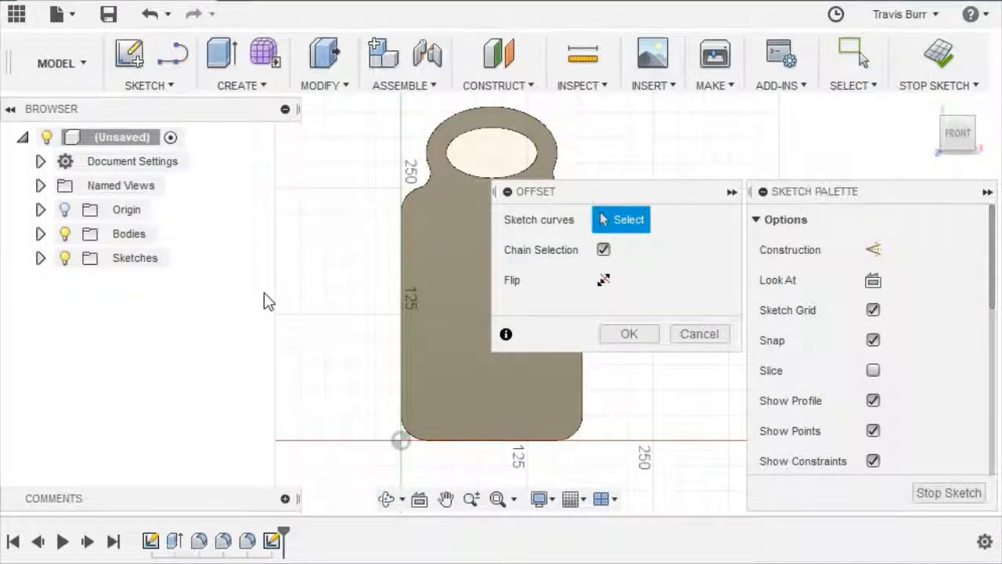
left_click(402, 251)
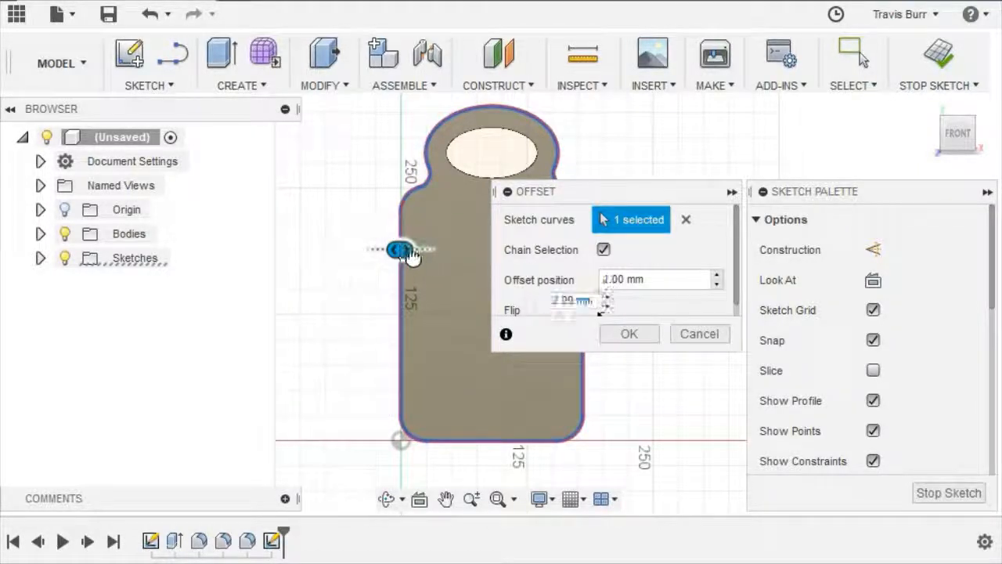
mouse_move(410, 255)
left_mouse_down()
mouse_move(441, 249)
mouse_move(425, 245)
left_mouse_up()
left_click_drag(613, 184, 691, 407)
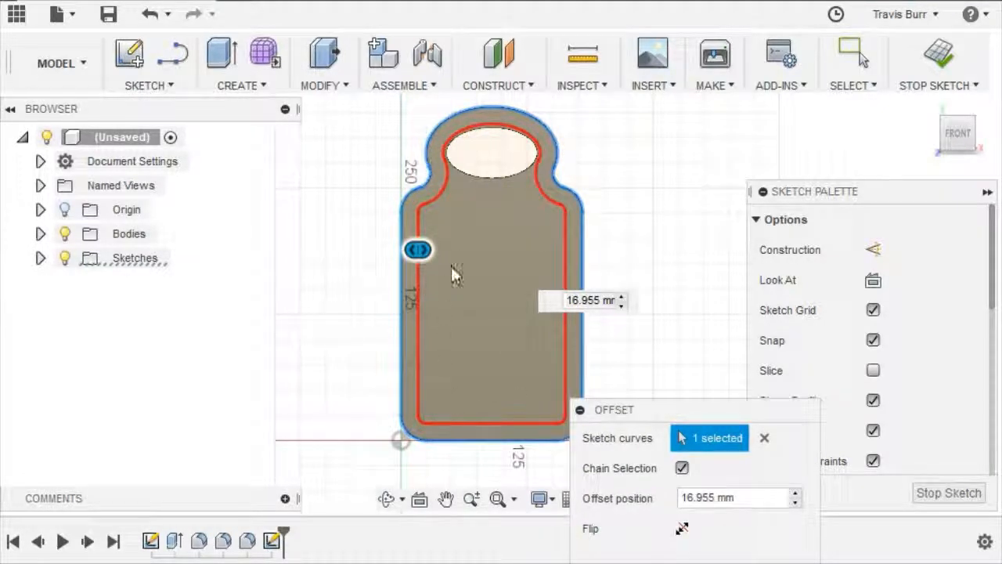
scroll(460, 197, "up", 1)
key("Return")
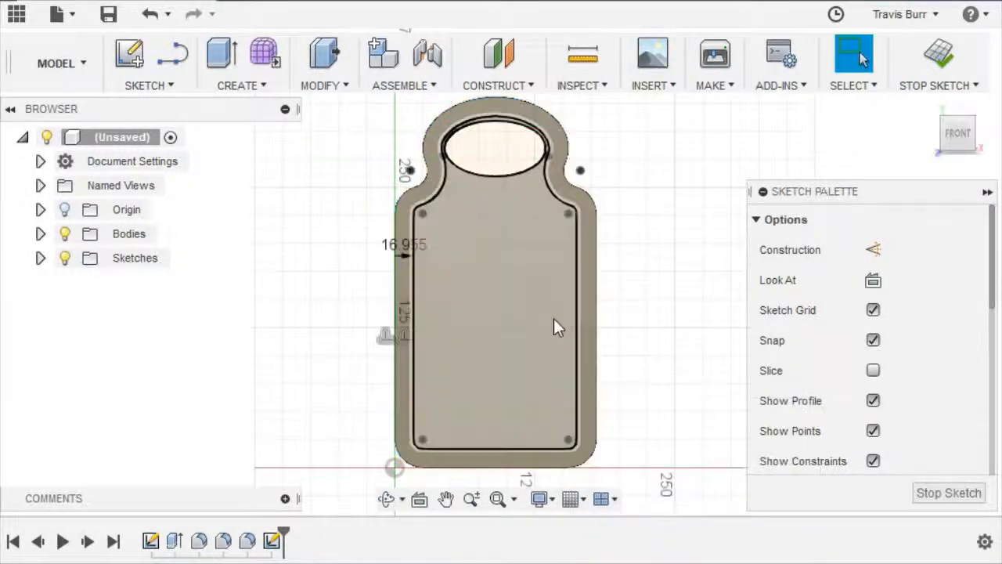
Step: Draw a horizontal line just below the elliptical hole, joining the two curved sides of the offset outline
scroll(477, 250, "up", 2)
scroll(443, 234, "down", 3)
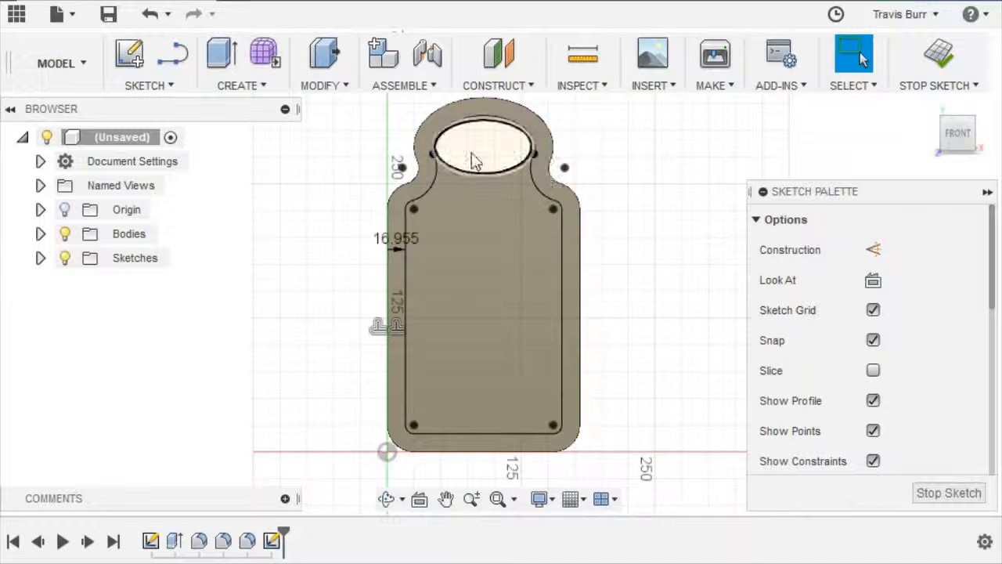
left_click(177, 69)
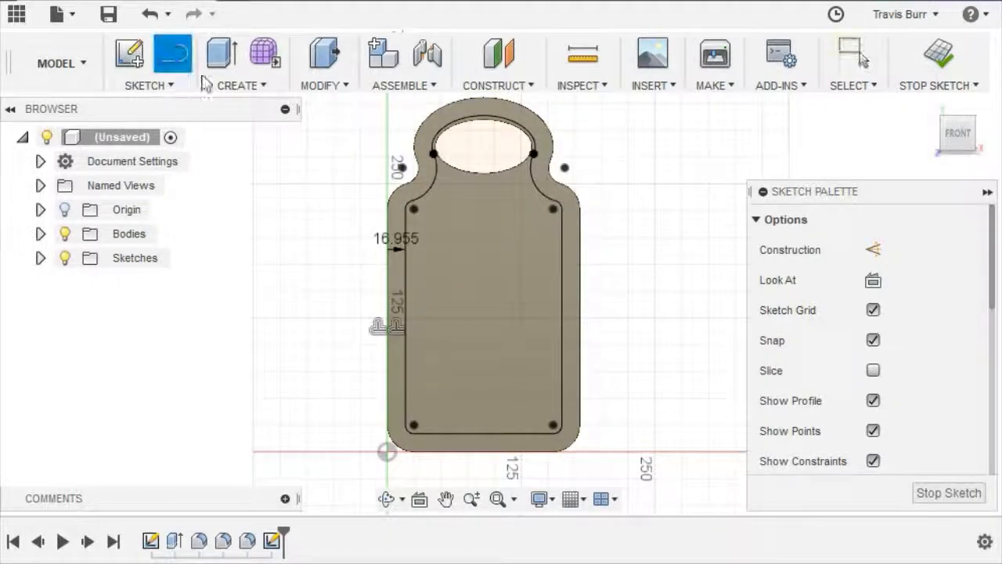
scroll(439, 207, "up", 3)
left_click(434, 196)
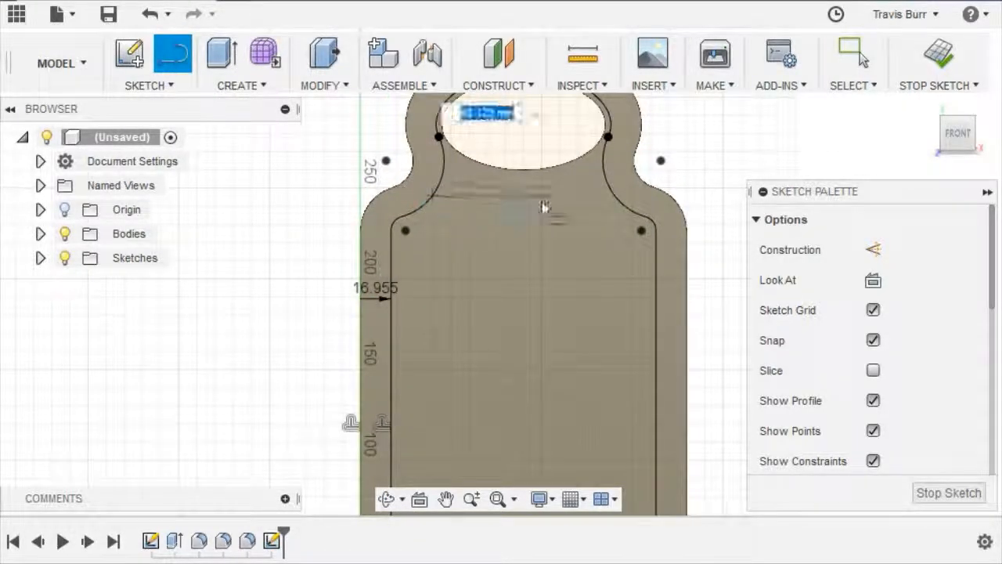
left_click(615, 197)
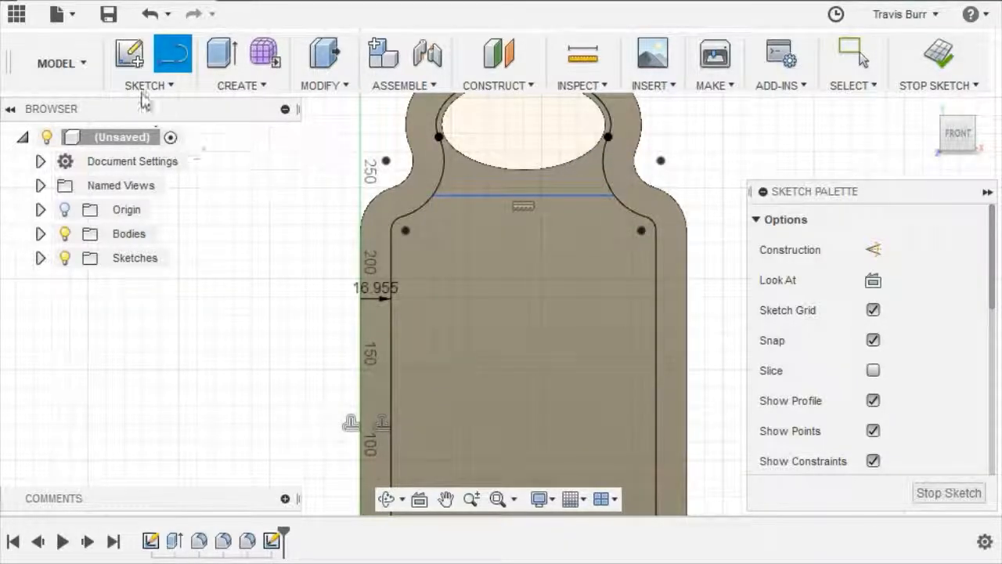
Step: Trim away the parts of the offset outline that extend above the horizontal line into the handle
left_click(147, 85)
left_click(149, 226)
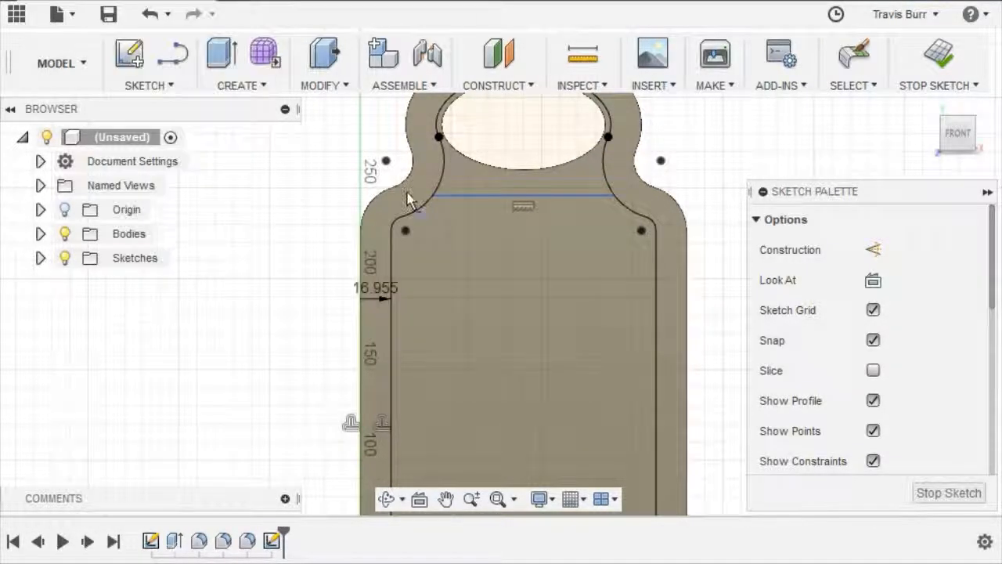
left_click(442, 187)
left_click(610, 186)
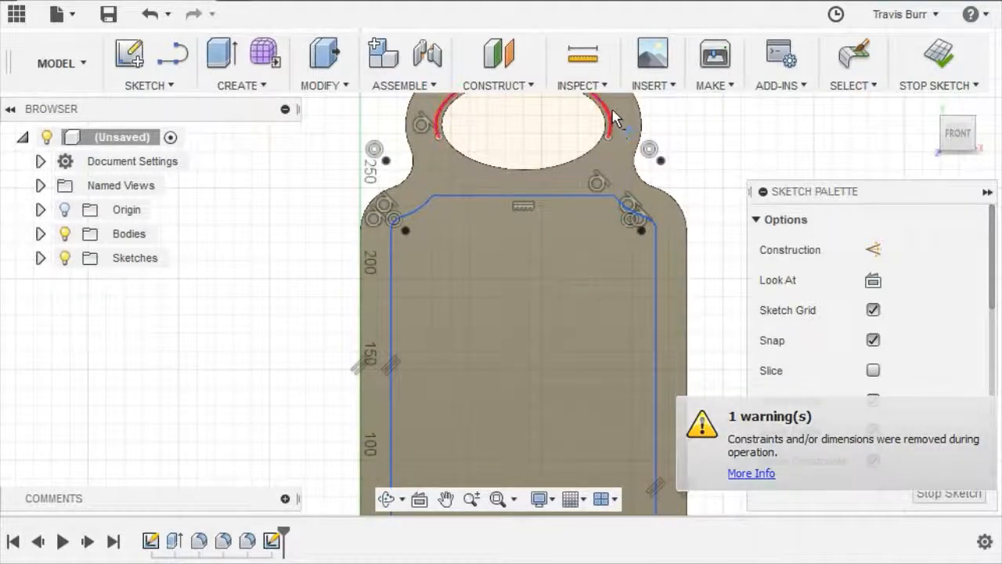
scroll(521, 270, "down", 3)
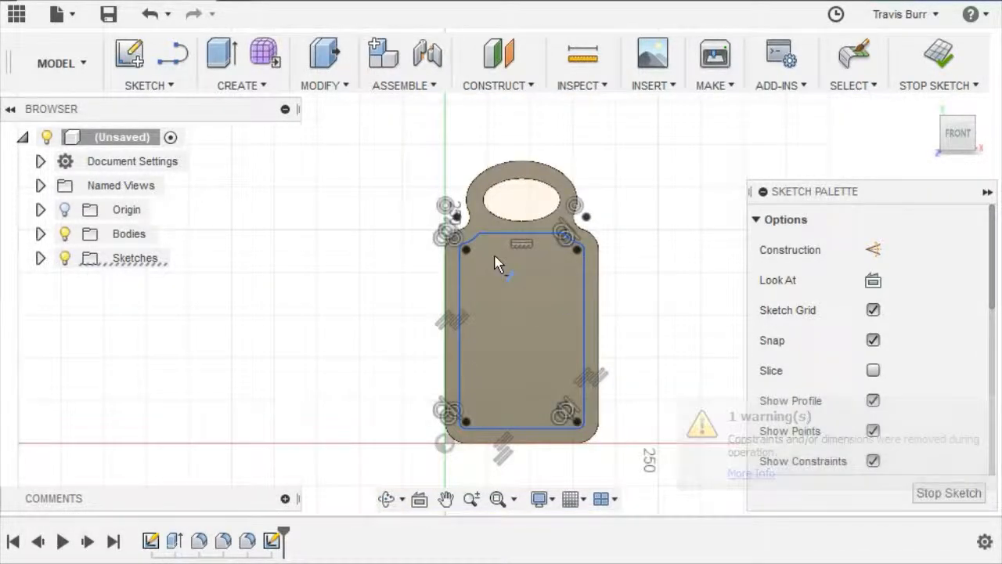
Step: Fillet both ends of the horizontal line where it meets the offset curves with a 25 mm radius, and finish the sketch
scroll(508, 235, "up", 5)
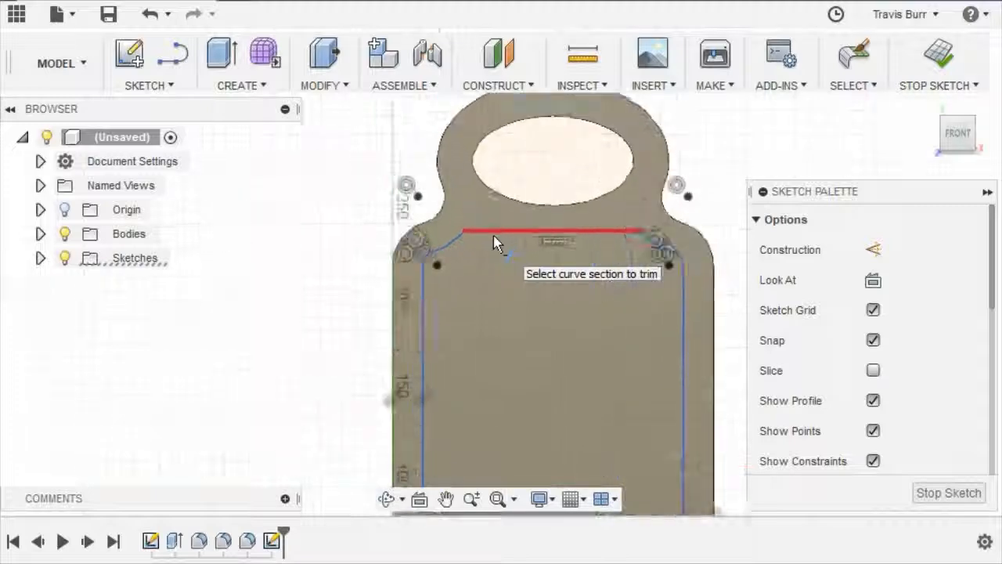
scroll(462, 245, "up", 4)
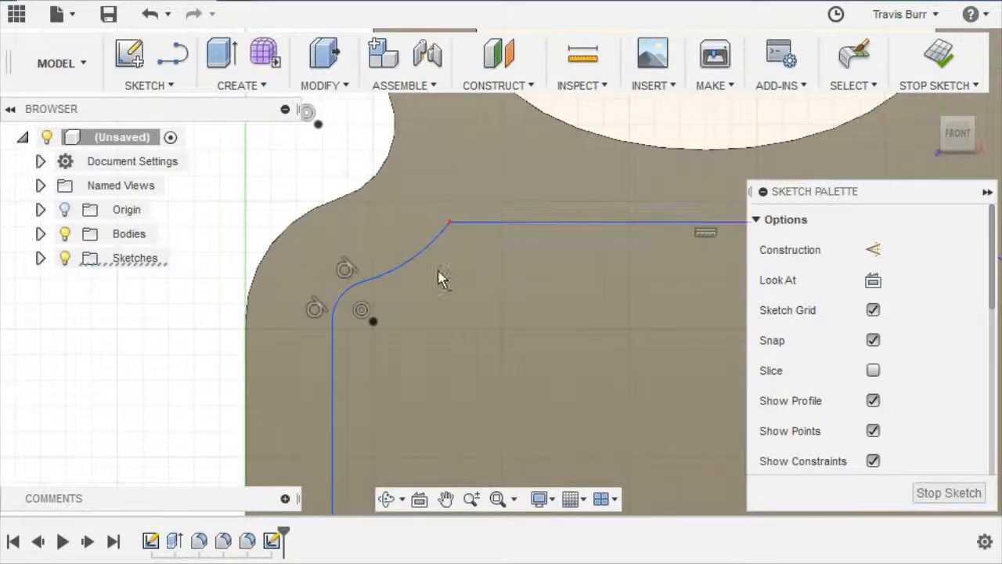
left_click(141, 85)
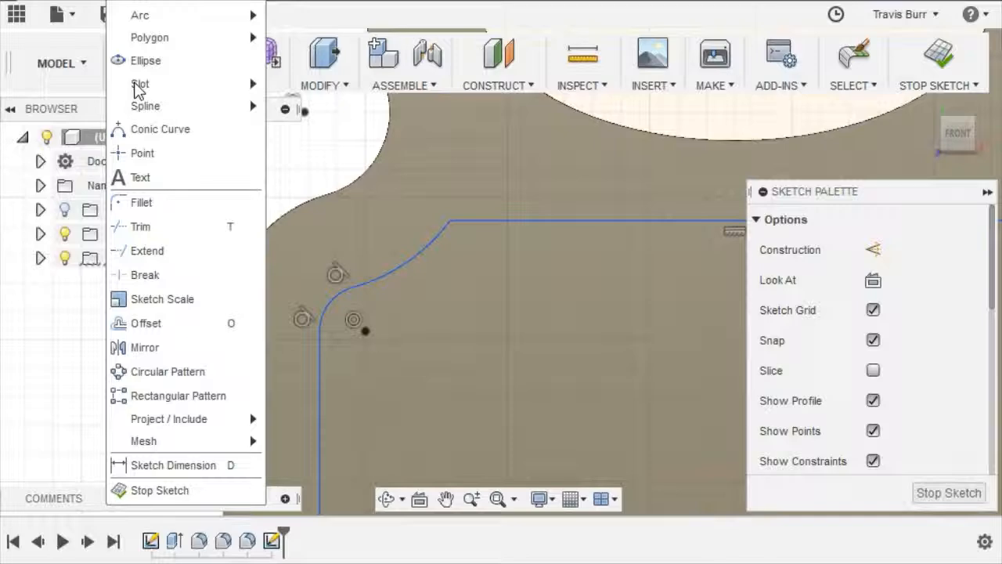
left_click(157, 223)
left_click(447, 224)
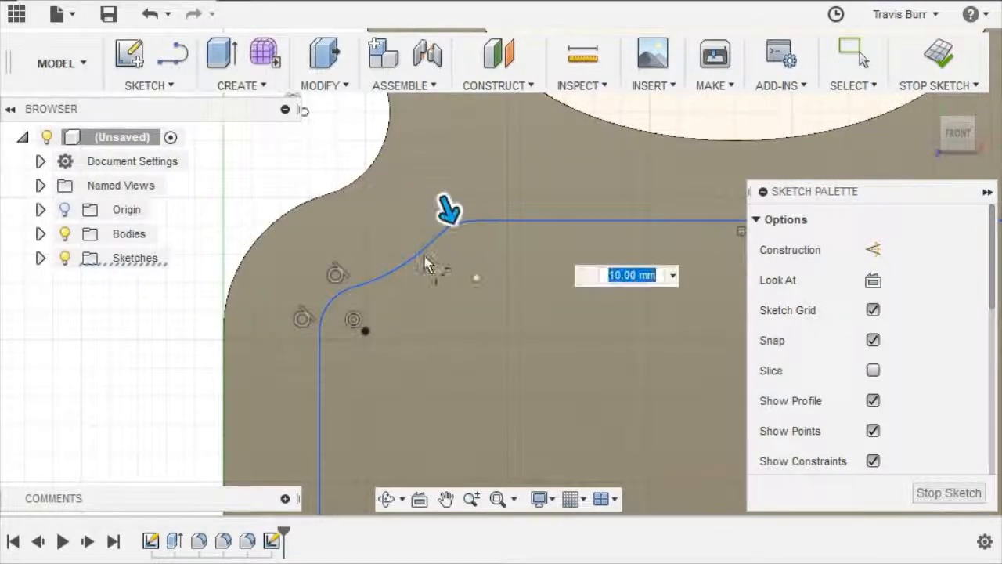
scroll(439, 262, "down", 5)
scroll(683, 253, "up", 5)
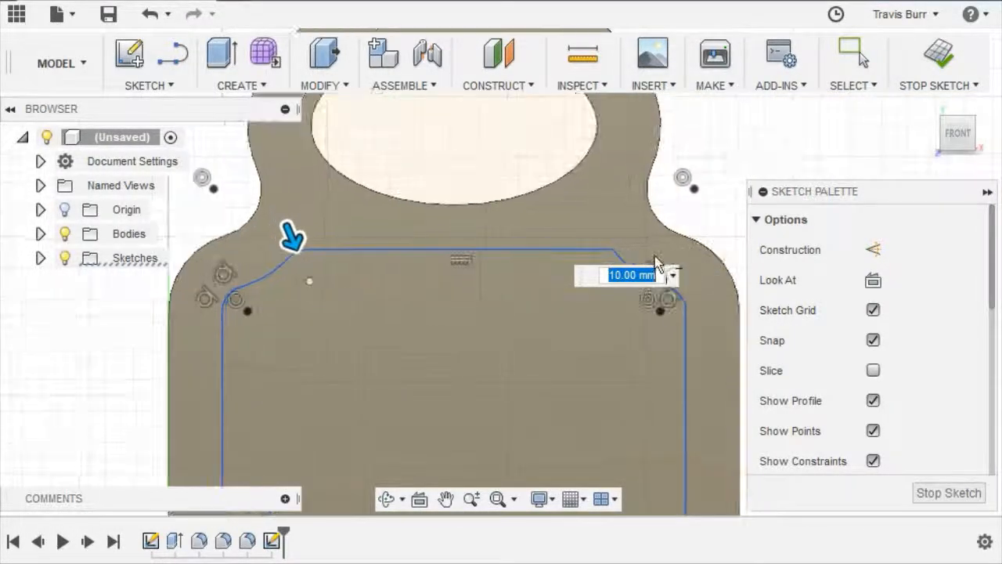
left_click(569, 268)
scroll(414, 324, "down", 4)
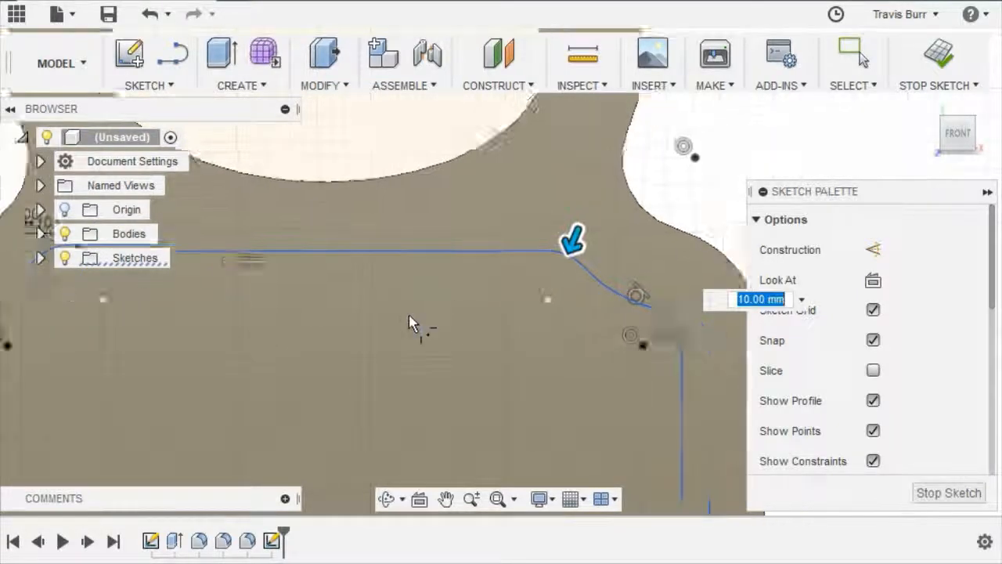
mouse_move(491, 270)
left_mouse_down()
mouse_move(501, 269)
mouse_move(489, 283)
left_mouse_up()
mouse_move(489, 280)
left_mouse_down()
mouse_move(475, 294)
mouse_move(483, 271)
mouse_move(495, 274)
left_mouse_up()
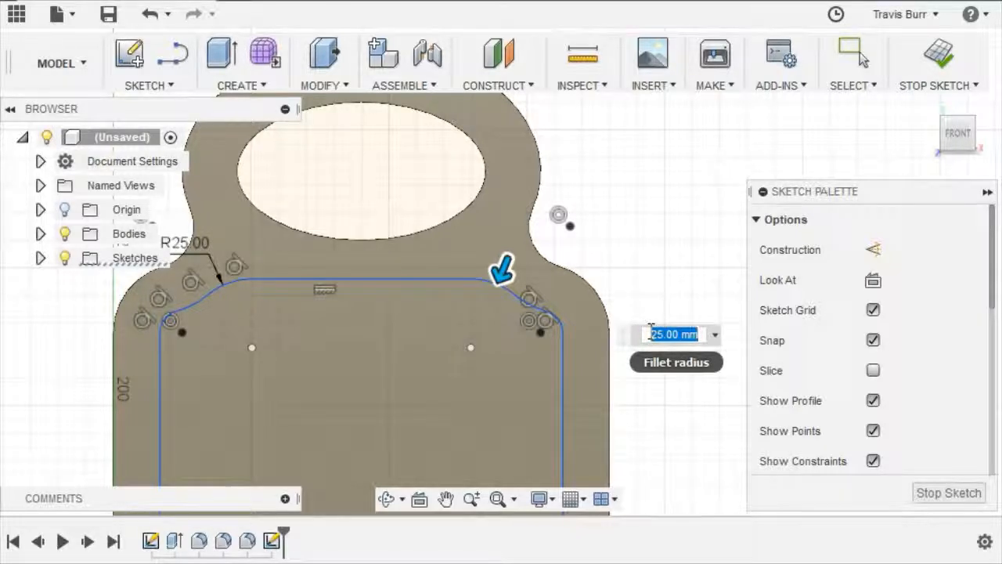
key("Return")
left_click(936, 61)
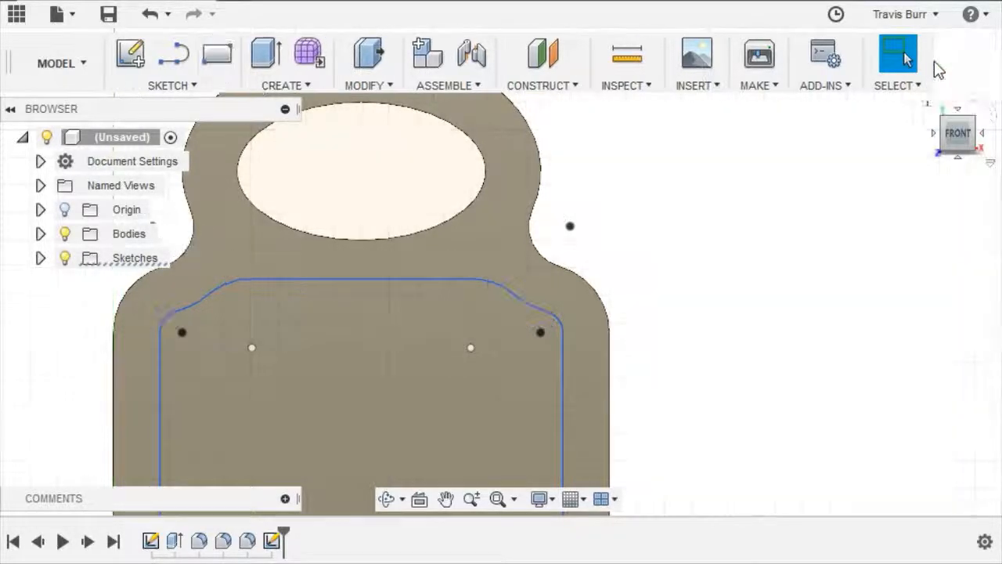
Step: Extrude the inner profile by -4 mm to cut a shallow recess into the board's front face
scroll(718, 302, "down", 3)
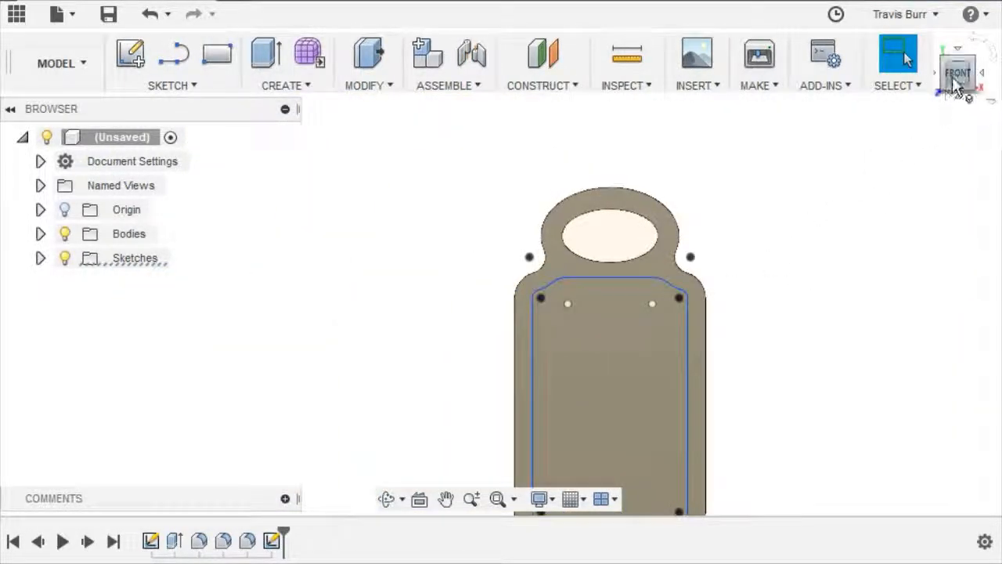
left_click_drag(957, 74, 940, 88)
scroll(596, 237, "down", 3)
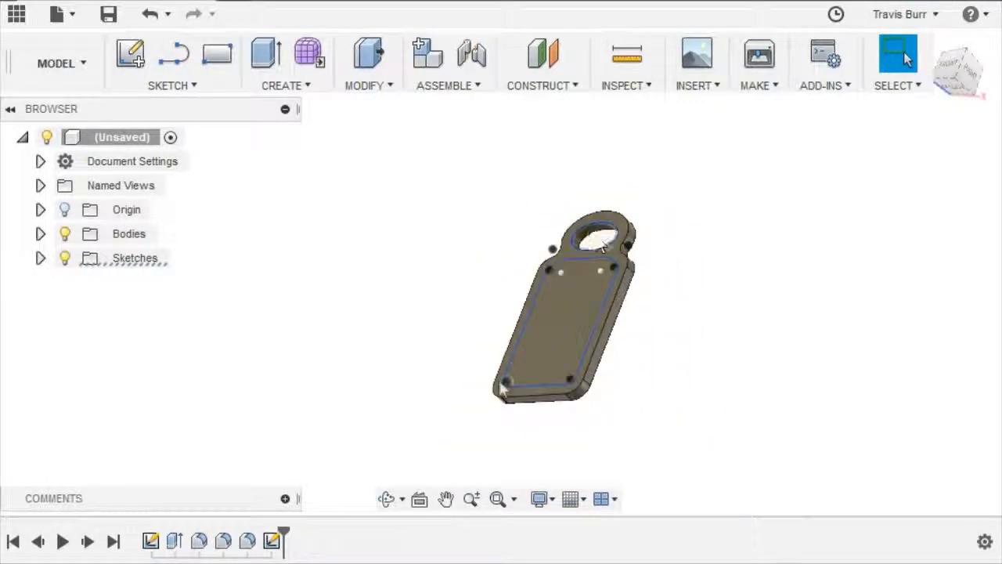
scroll(502, 387, "up", 5)
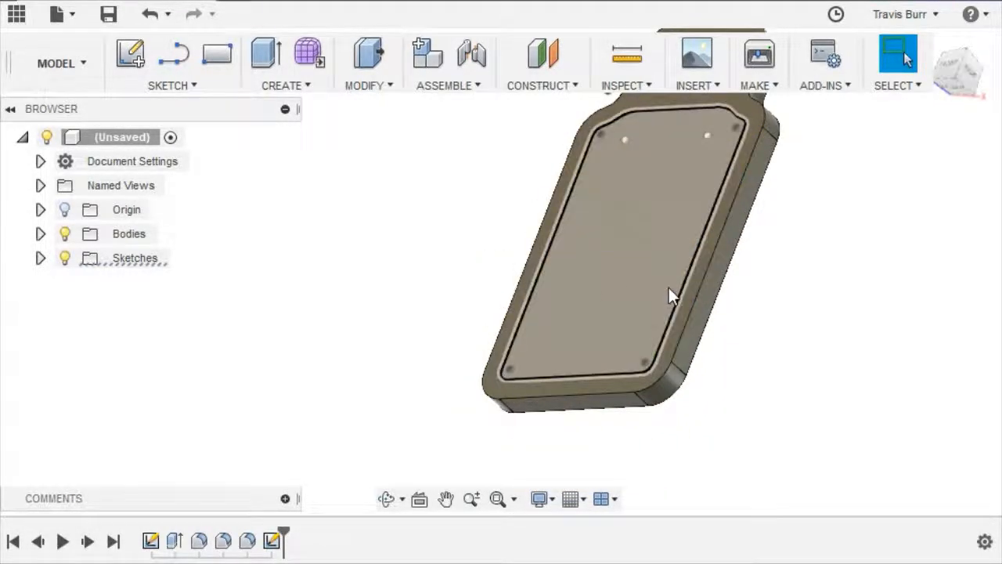
left_click(262, 67)
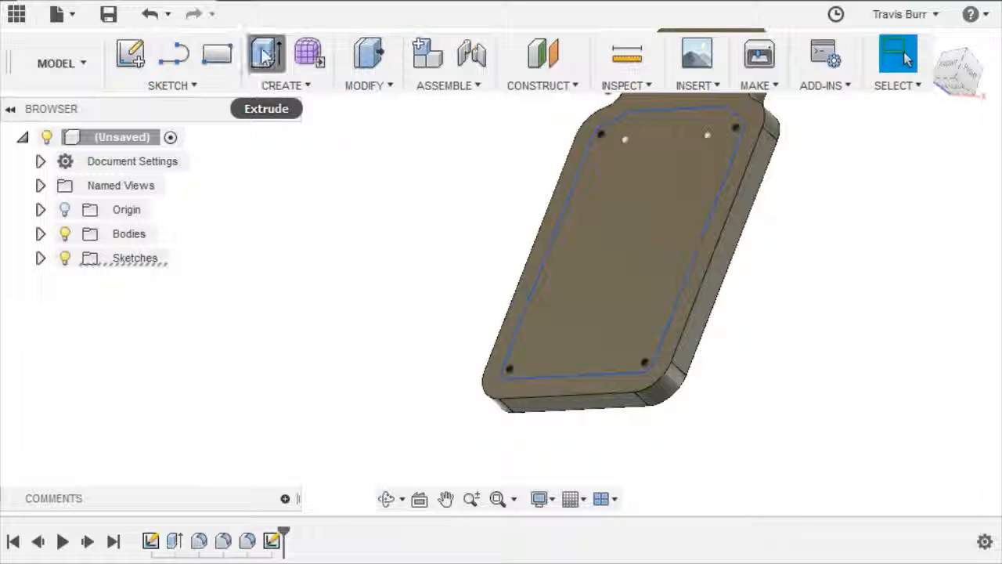
left_click(621, 162)
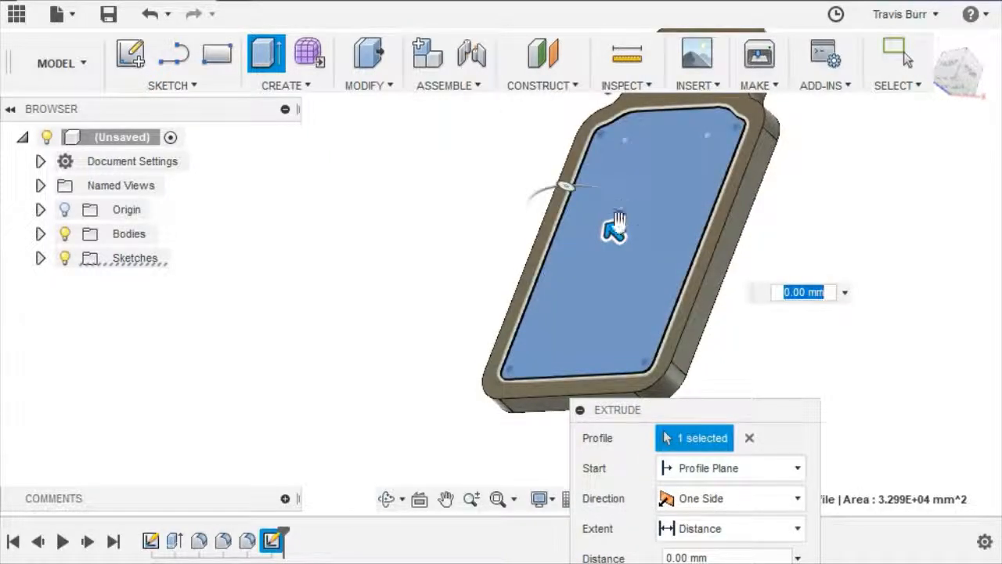
left_click_drag(617, 224, 630, 225)
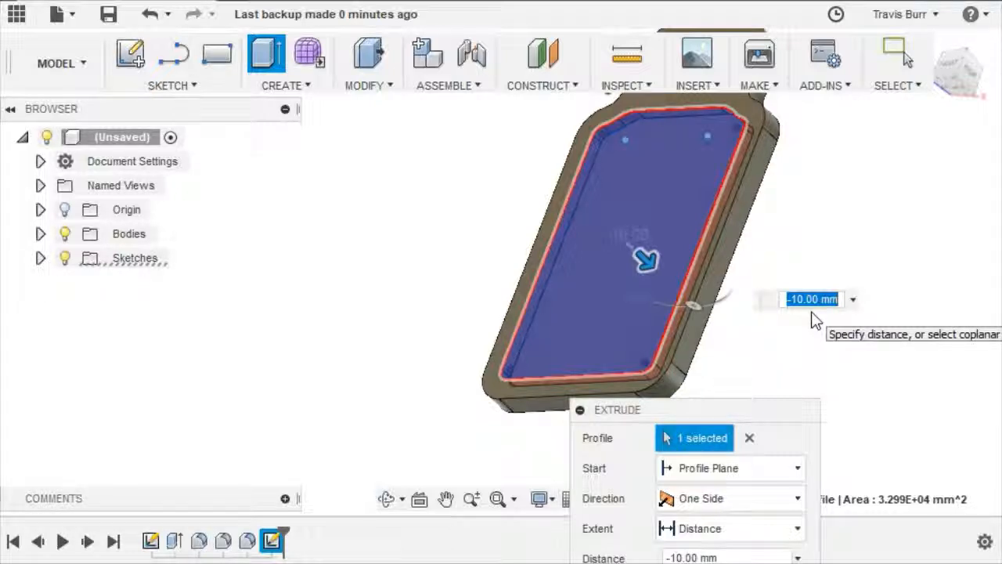
type("4")
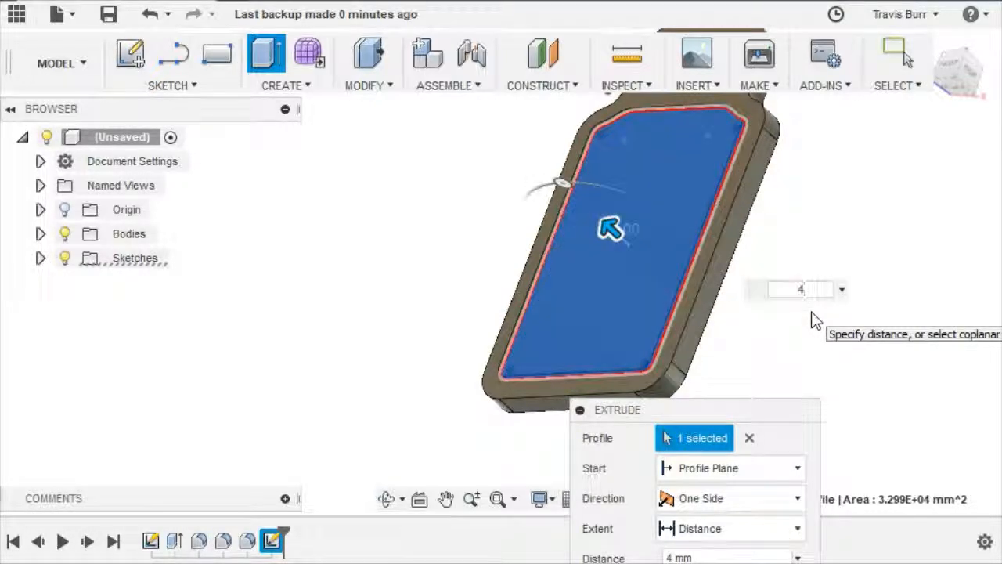
type("-4")
key("Return")
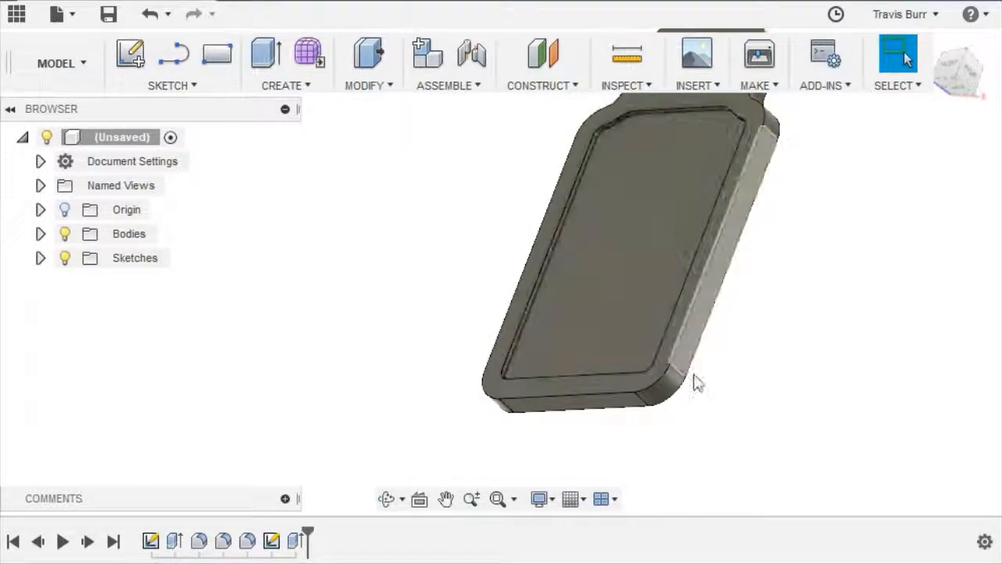
scroll(693, 378, "down", 3)
scroll(756, 105, "up", 2)
scroll(708, 211, "down", 1)
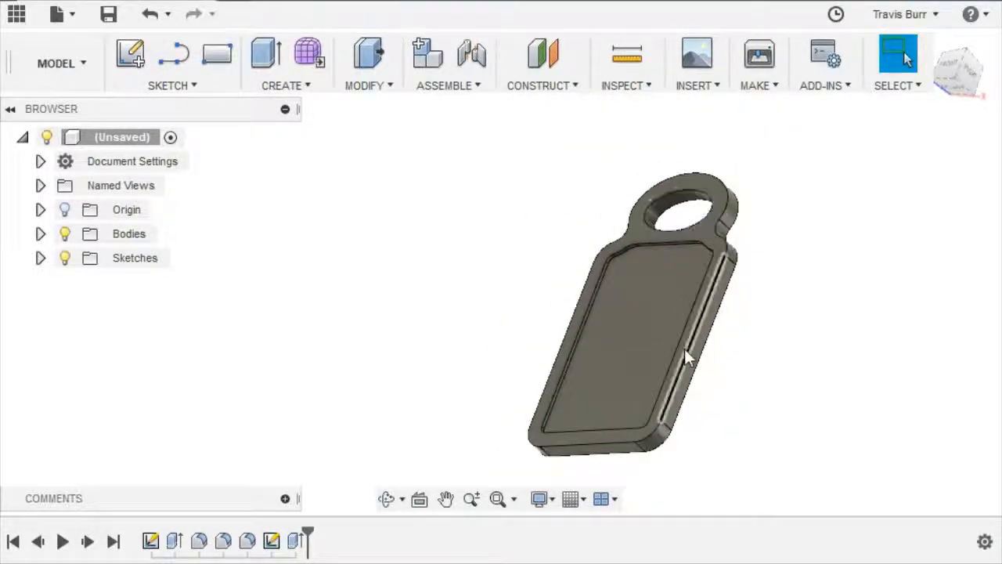